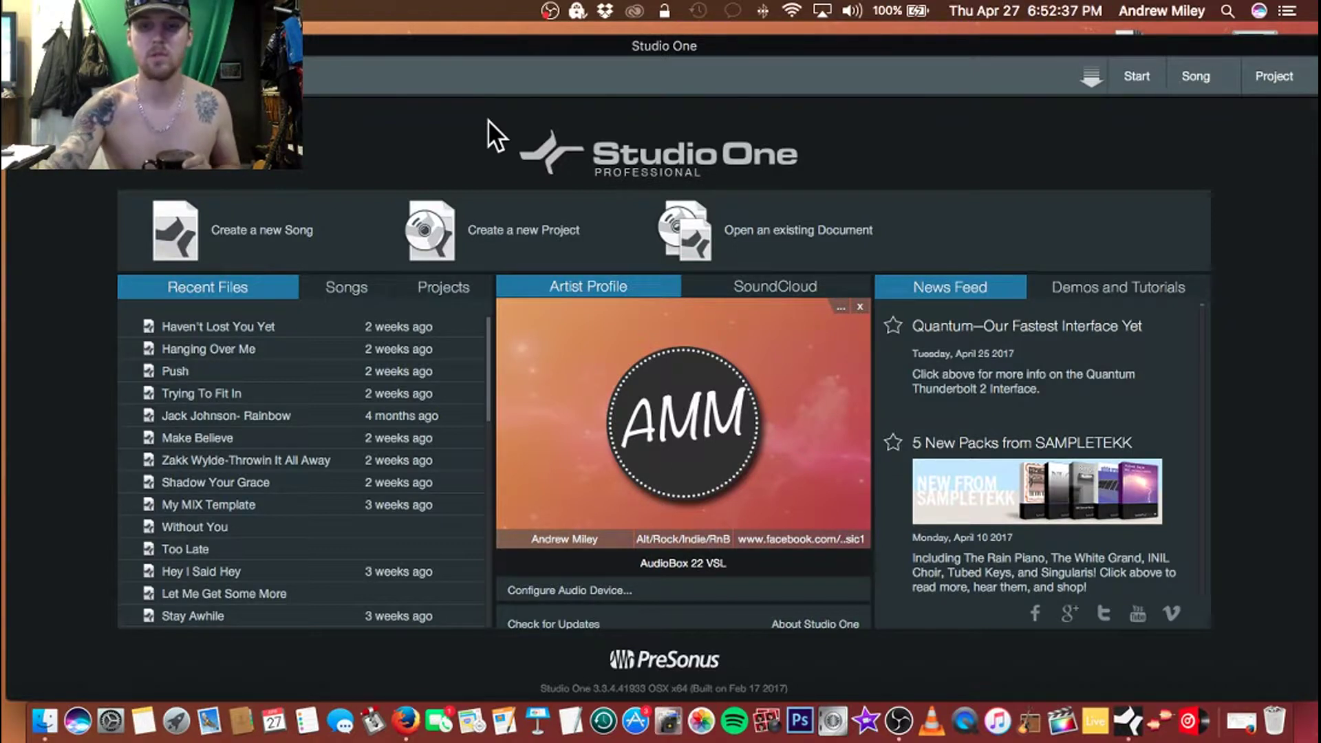
- Open the Audio Setup preferences and choose AudioBox 22 VSL as the audio device
{"action": "key", "text": "super+comma"}
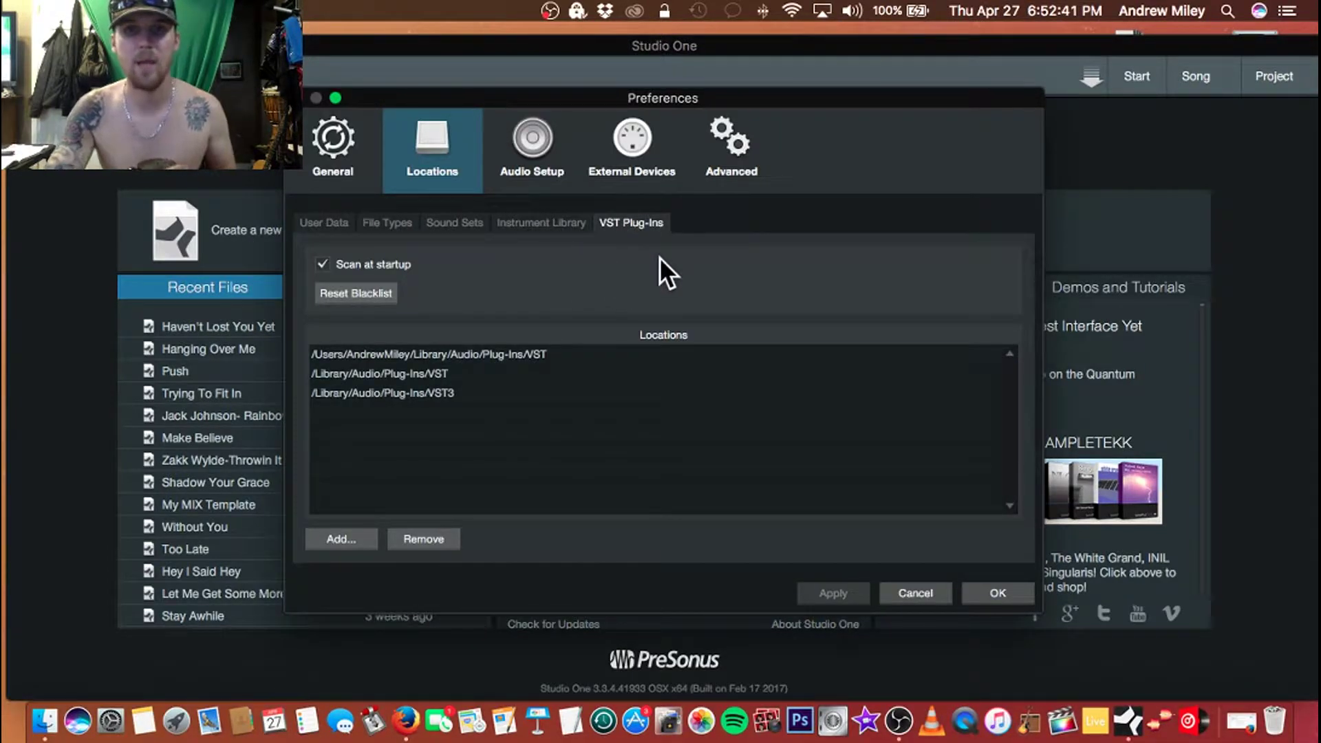
{"action": "left_click", "coordinate": [544, 137]}
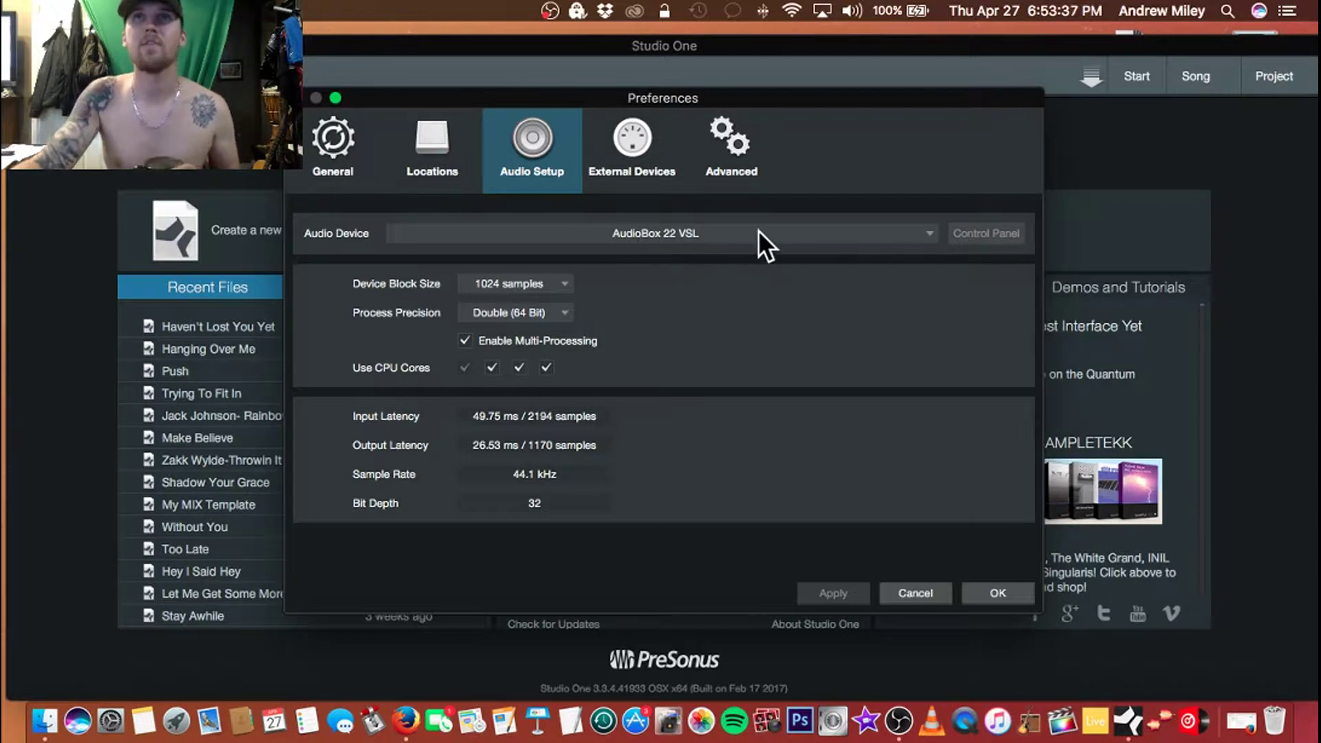
{"action": "left_click", "coordinate": [930, 233]}
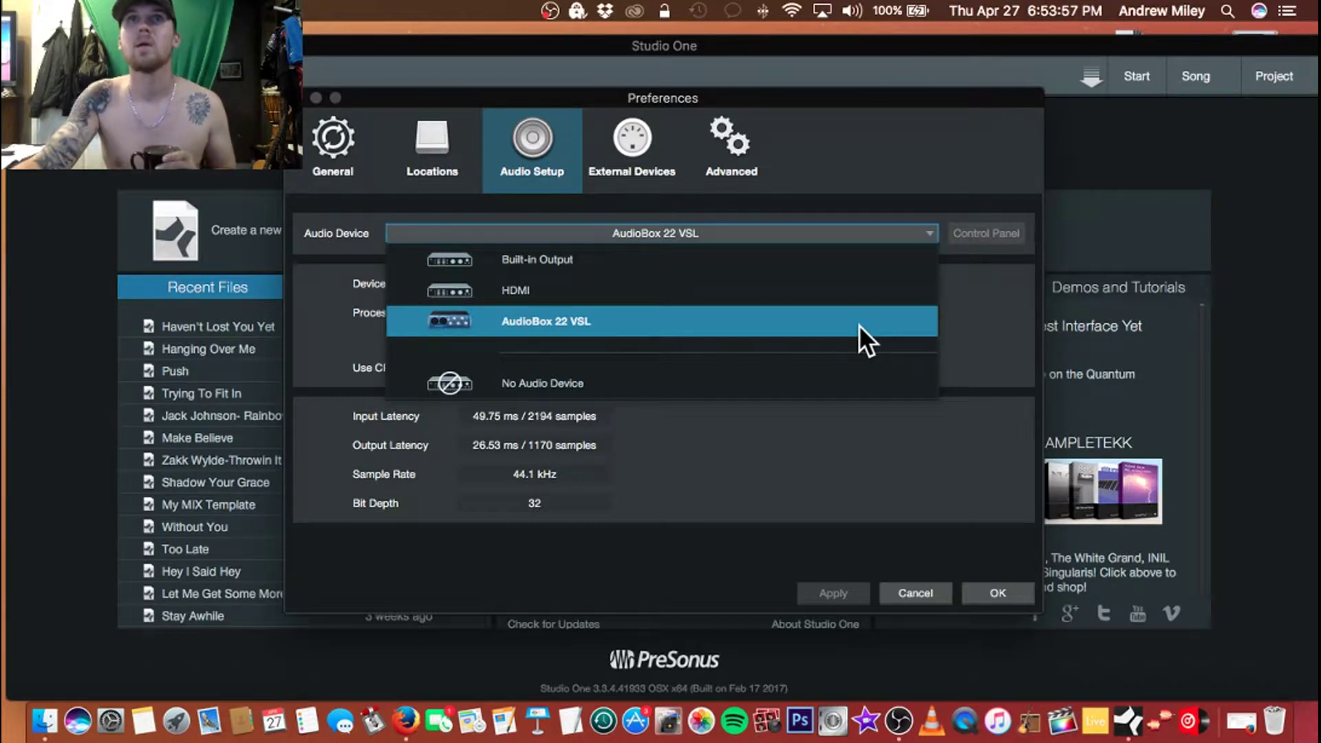
{"action": "left_click", "coordinate": [712, 321]}
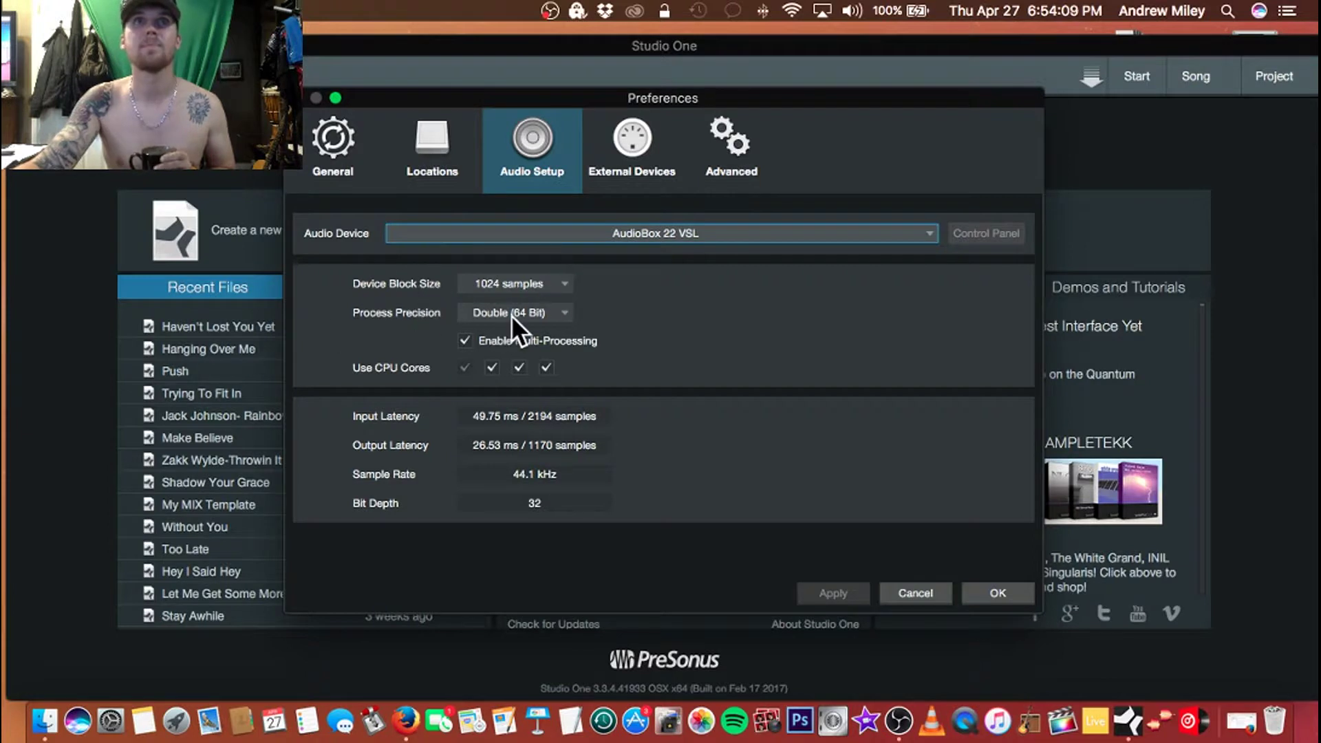
- Examine the available Device Block Size and Process Precision options in the audio preferences
{"action": "left_click", "coordinate": [566, 284]}
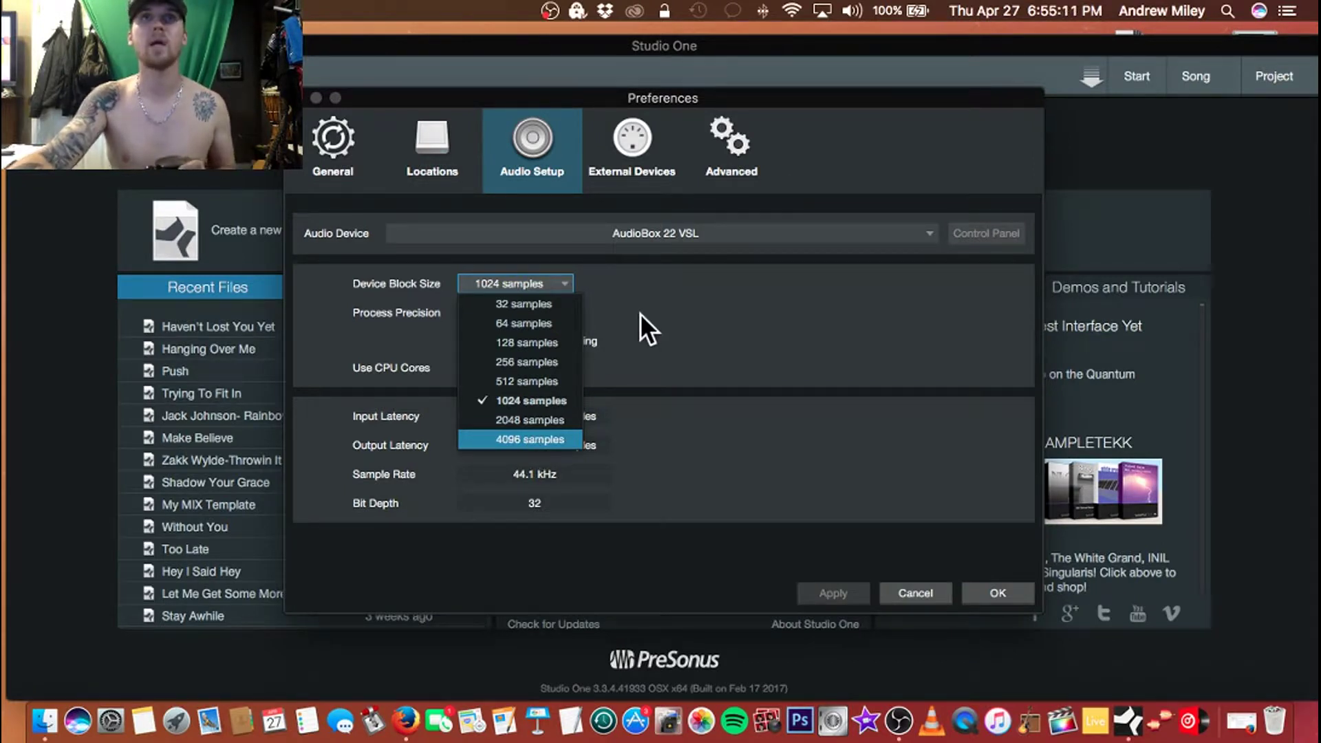
{"action": "left_click", "coordinate": [681, 304]}
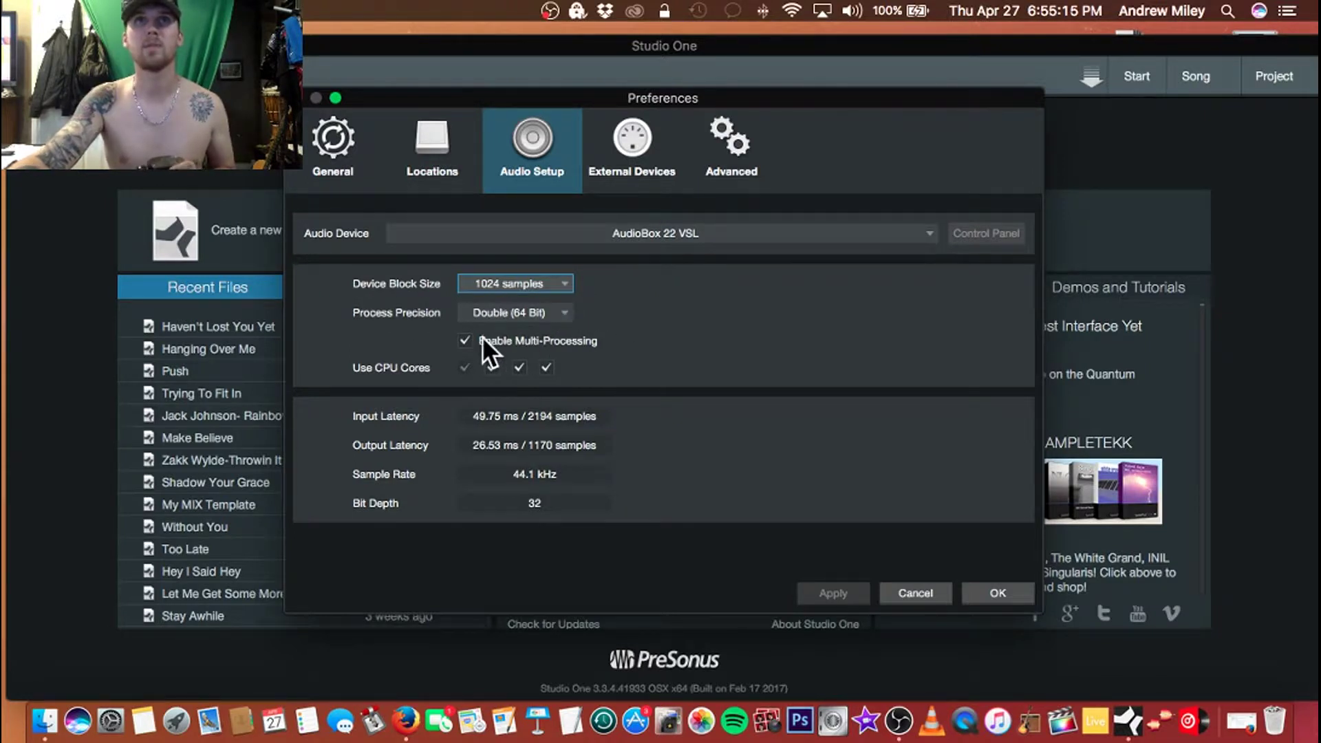
{"action": "left_click", "coordinate": [565, 315]}
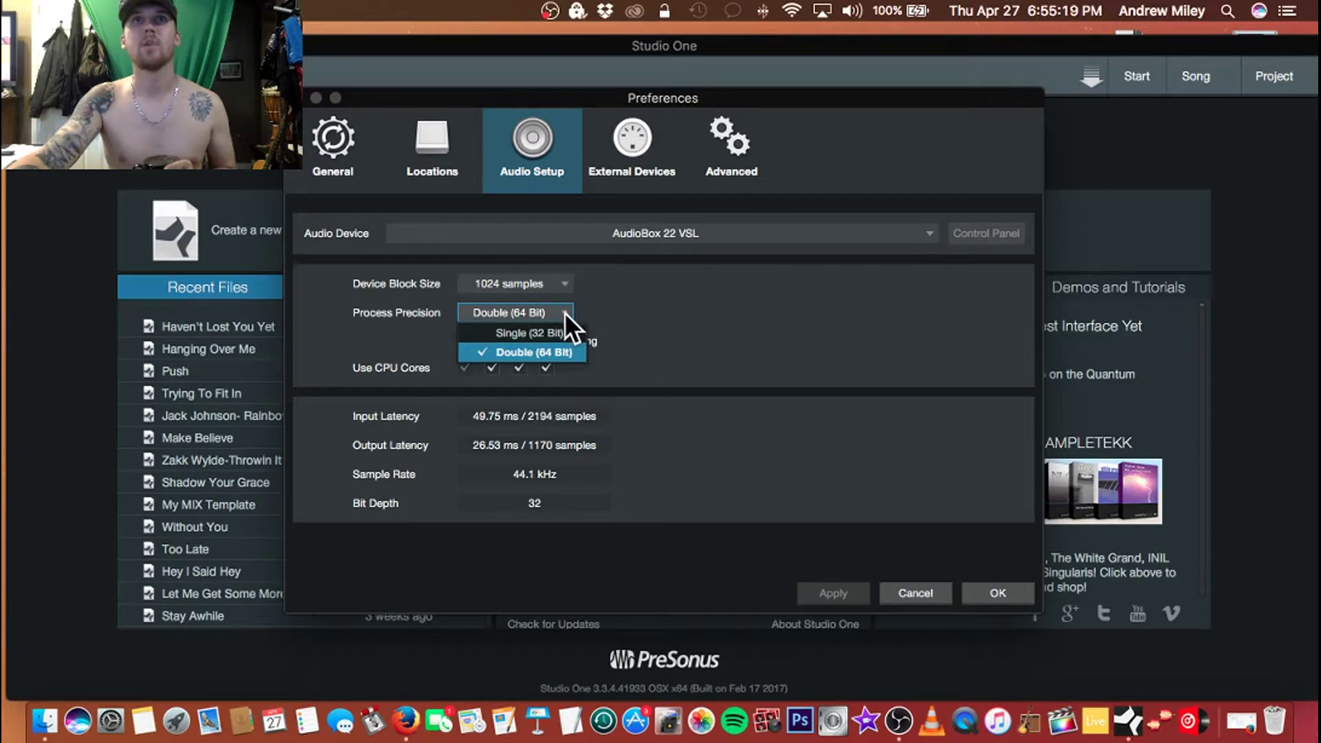
{"action": "left_click", "coordinate": [566, 312]}
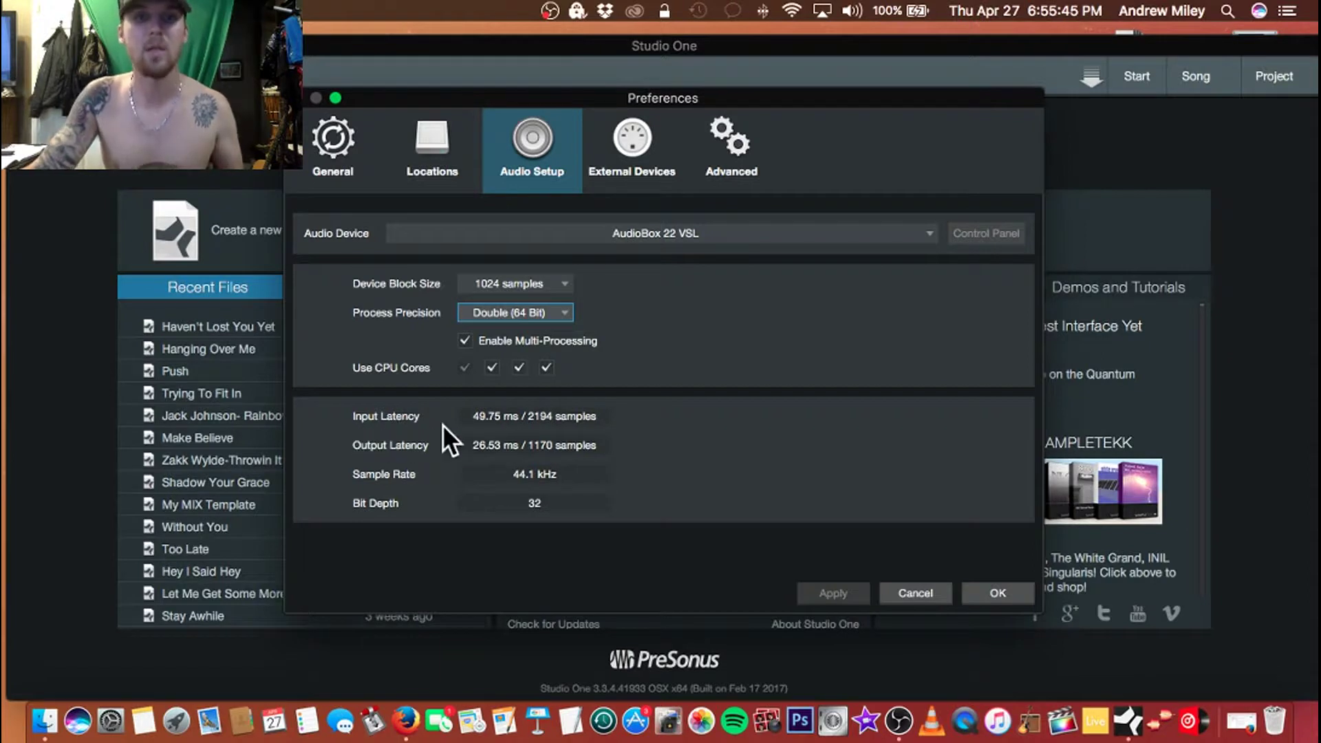
- Try a Device Block Size of 128 samples, return it to 1024 samples and cancel the preferences
{"action": "left_click", "coordinate": [556, 286]}
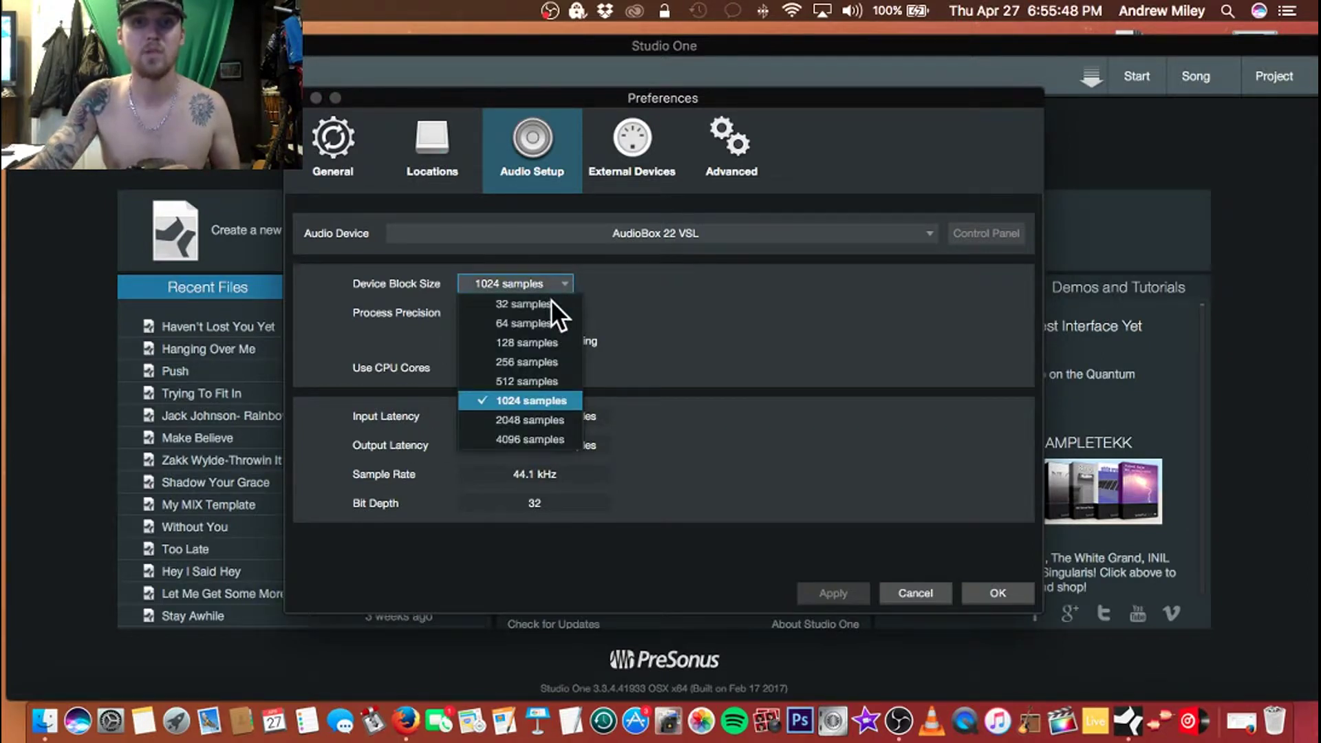
{"action": "left_click", "coordinate": [543, 340]}
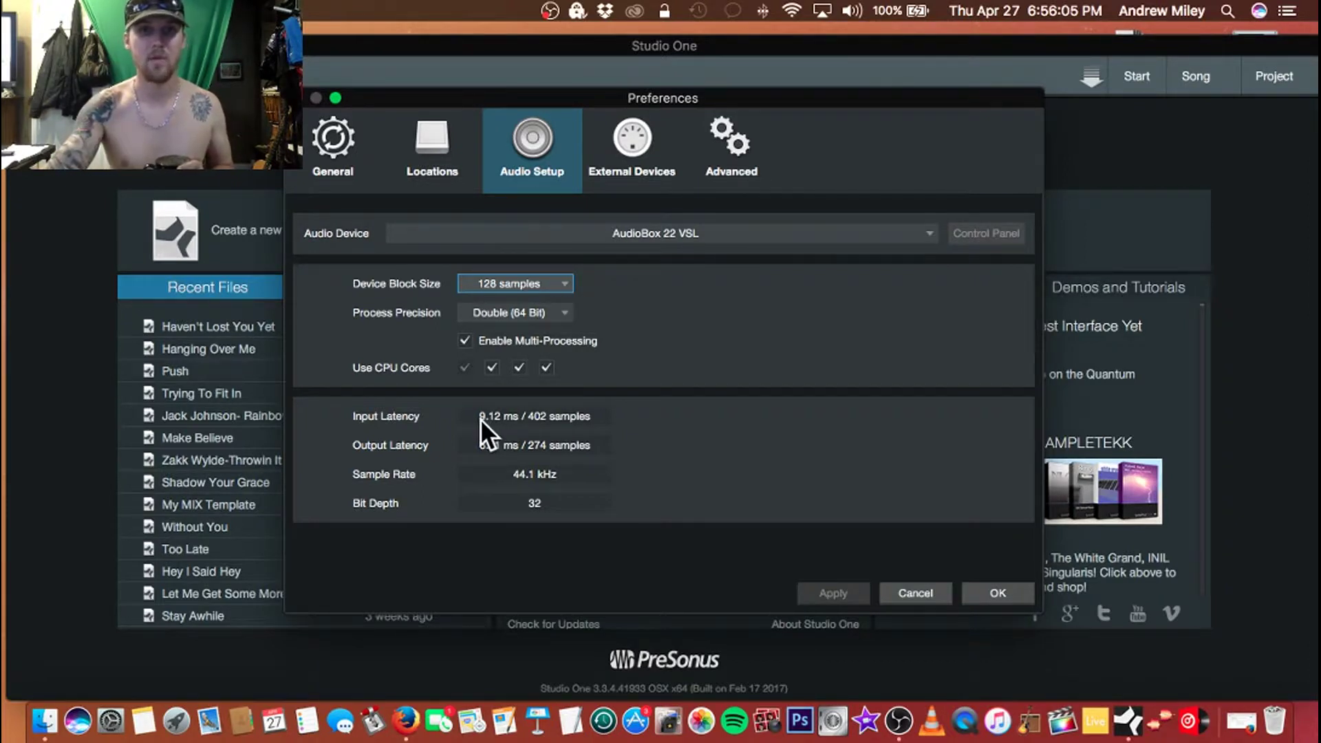
{"action": "left_click", "coordinate": [554, 284]}
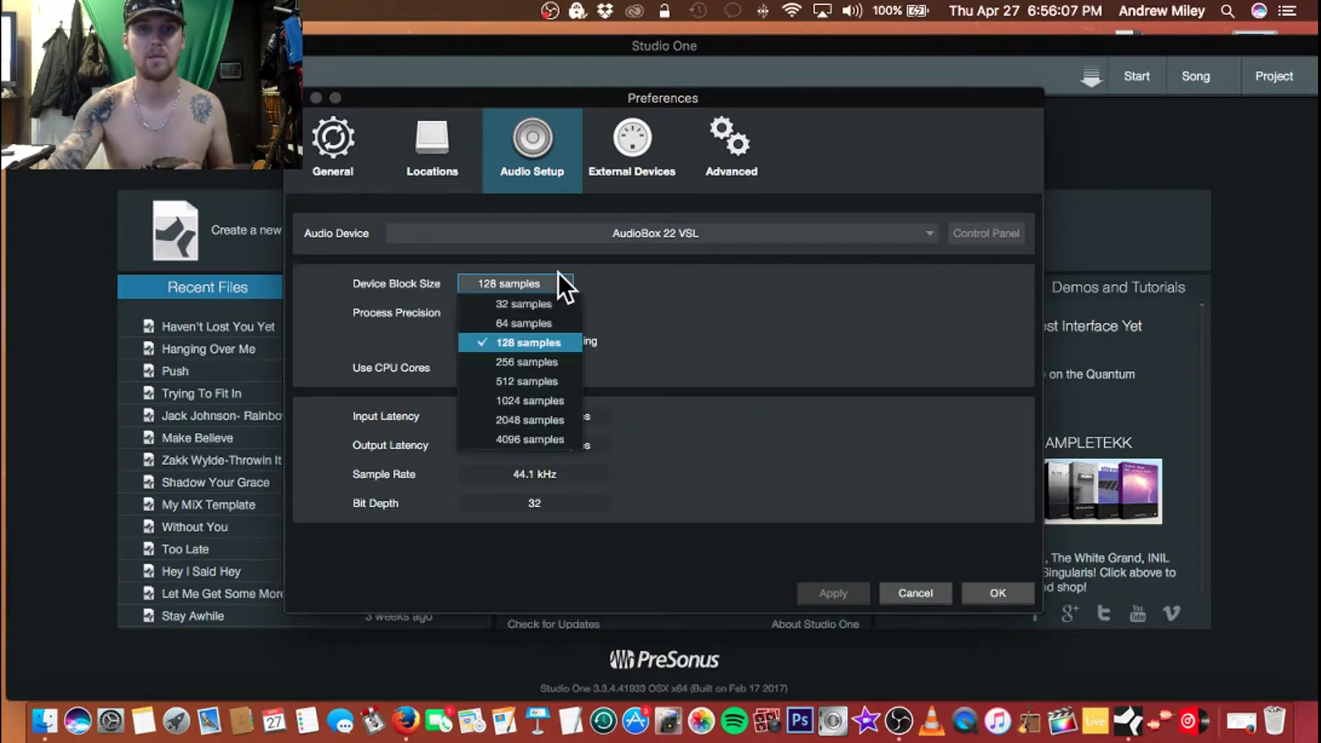
{"action": "left_click", "coordinate": [543, 391]}
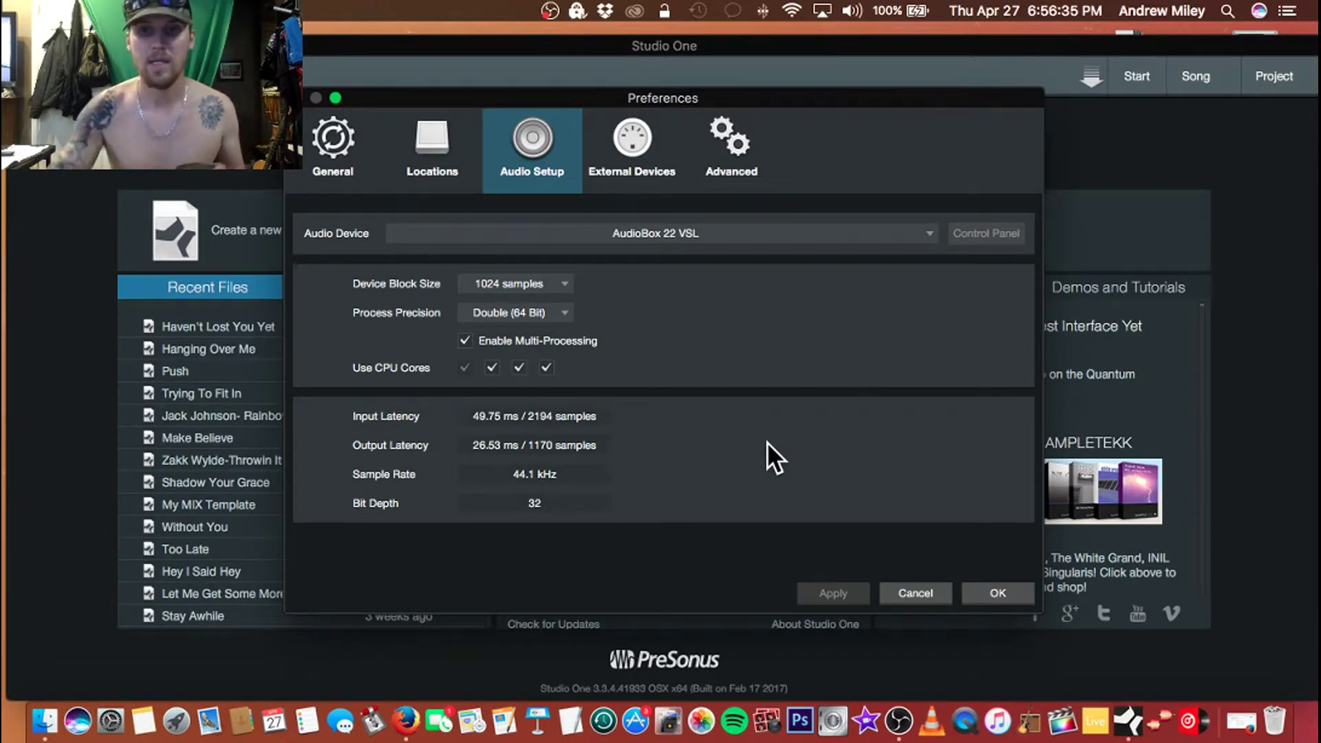
{"action": "left_click", "coordinate": [928, 592]}
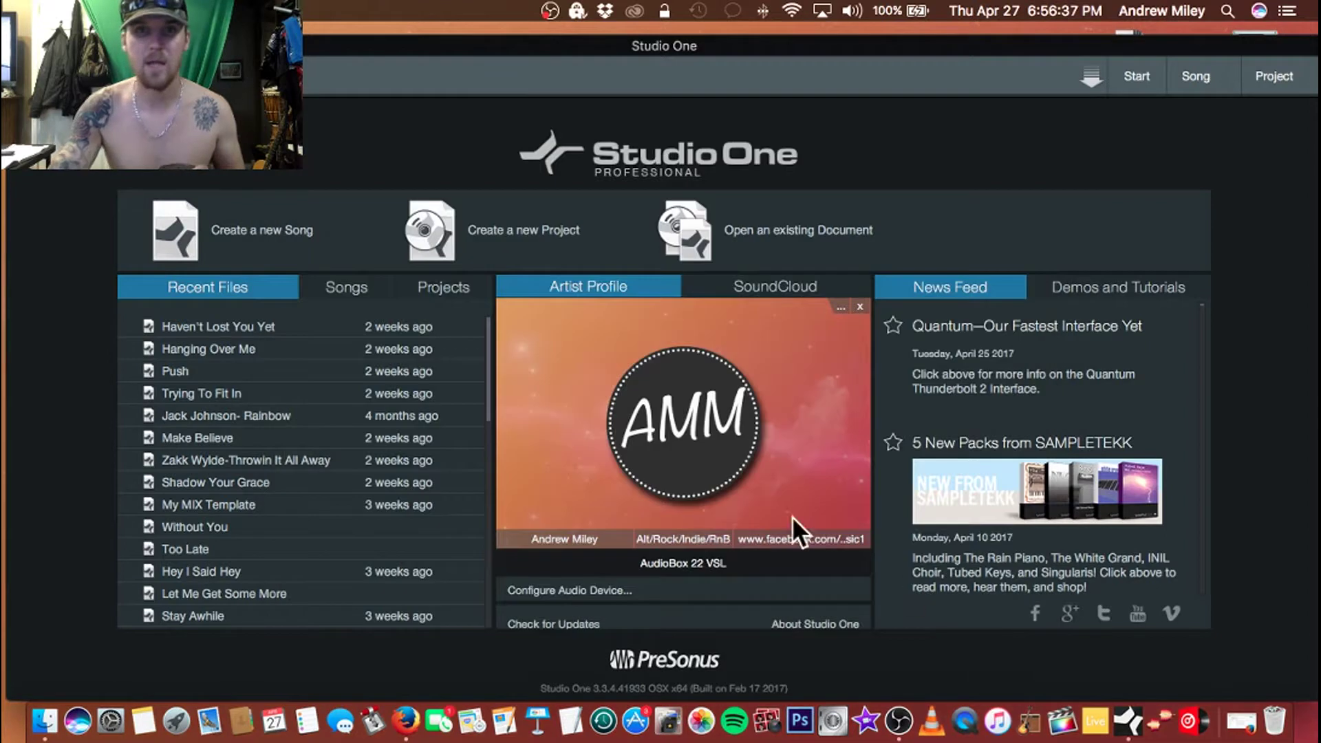
- Open the recent song Haven't Lost You Yet, hide the track inspector and move the song window slightly up
{"action": "left_click", "coordinate": [200, 328]}
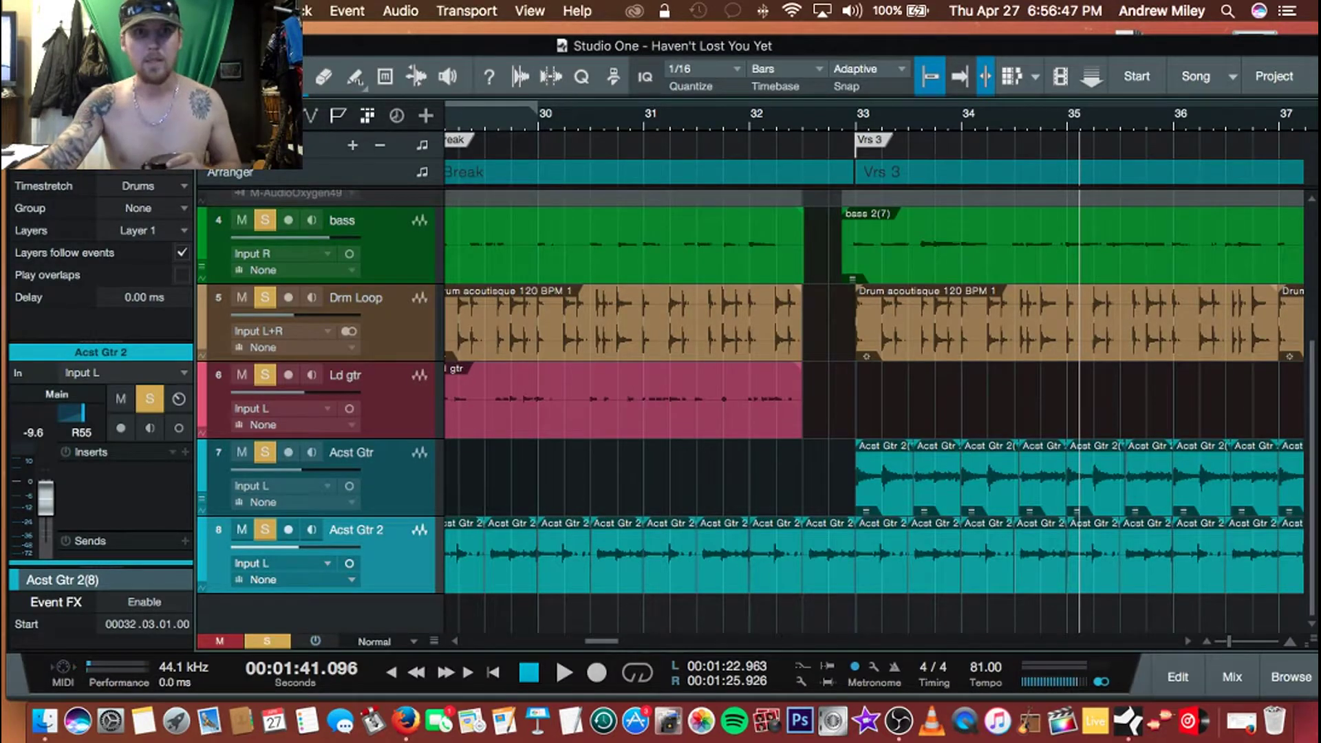
{"action": "key", "text": "F4"}
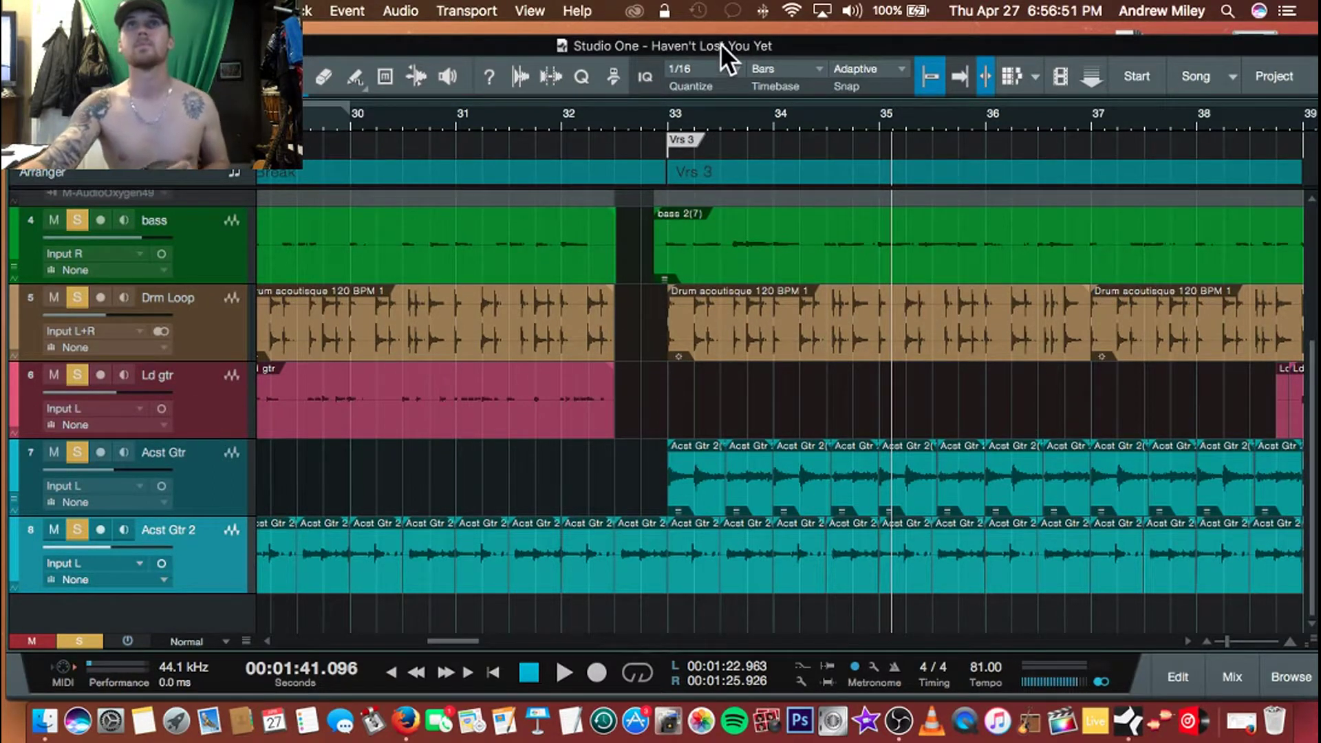
{"action": "mouse_move", "coordinate": [720, 43]}
{"action": "left_mouse_down"}
{"action": "mouse_move", "coordinate": [729, 24]}
{"action": "mouse_move", "coordinate": [715, 21]}
{"action": "left_mouse_up"}
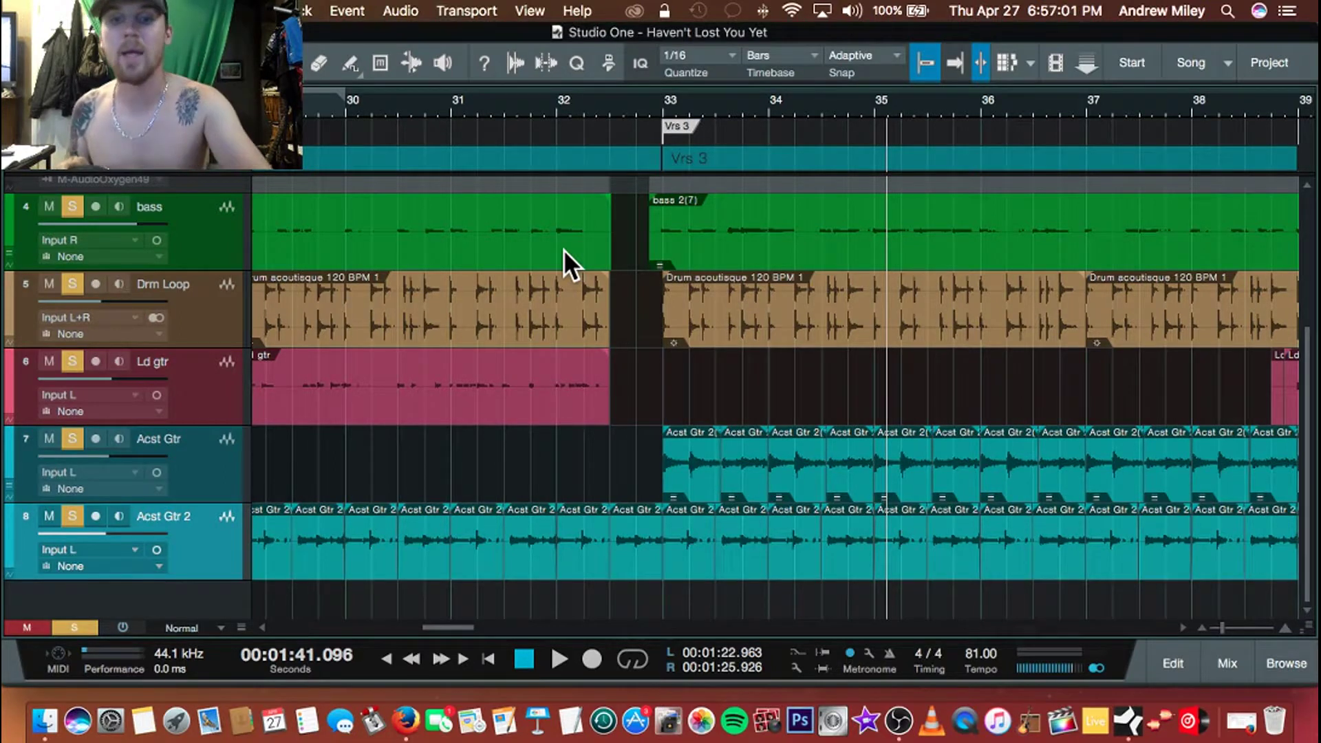
- Open the general Song Setup, check the sample rate options and select 24 Bit resolution
{"action": "key", "text": "super+comma"}
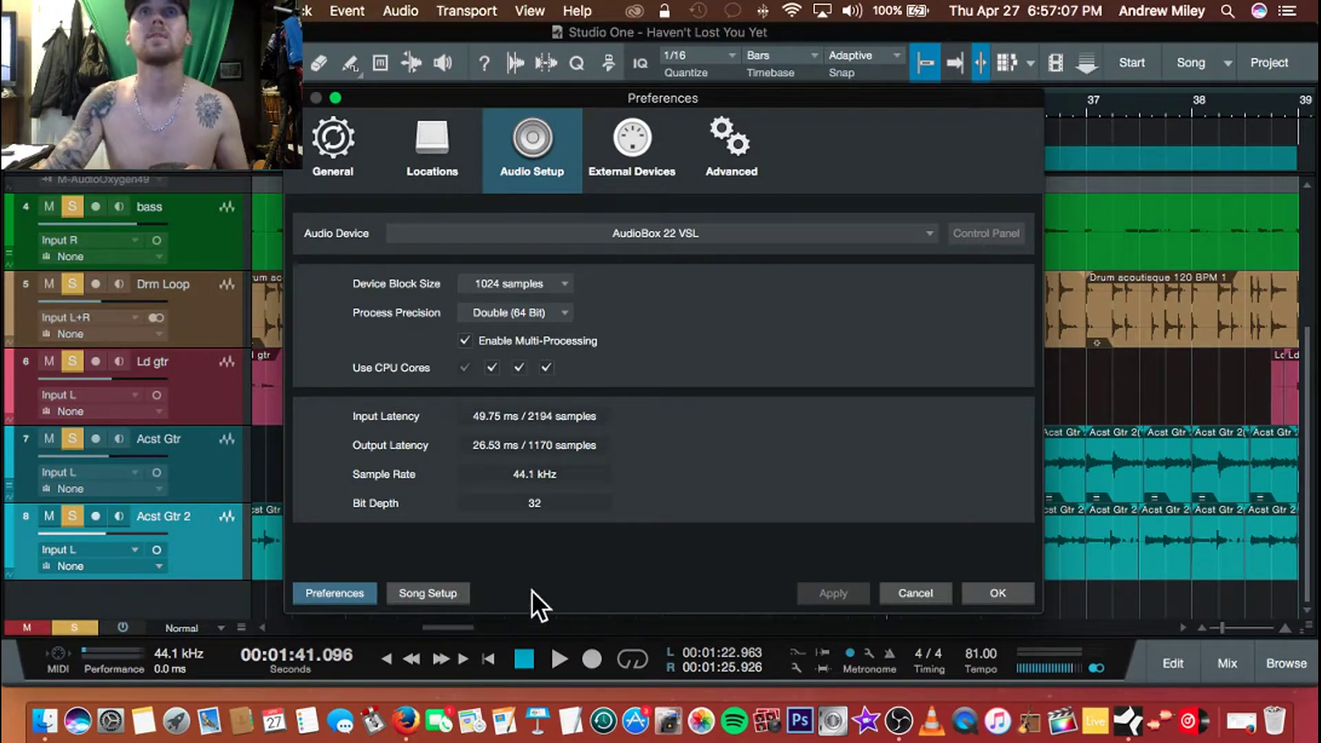
{"action": "left_click", "coordinate": [419, 593]}
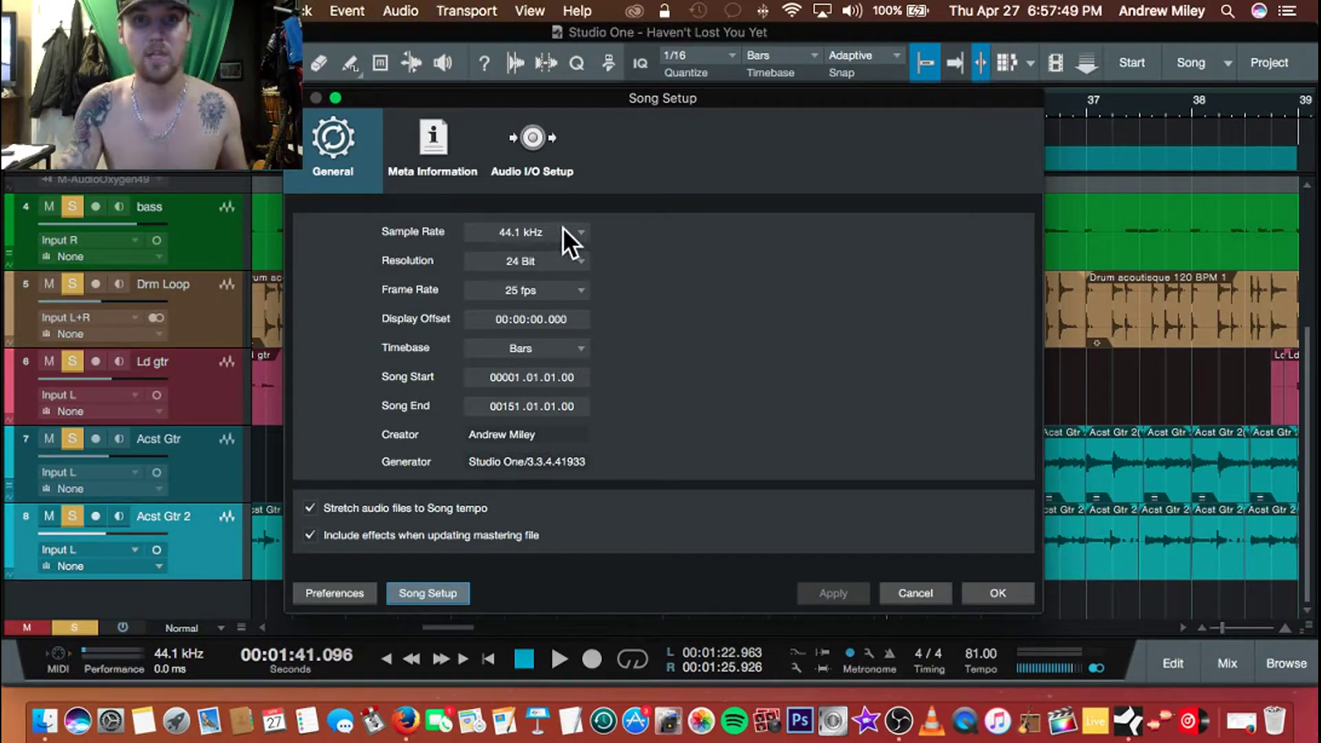
{"action": "left_click", "coordinate": [583, 232]}
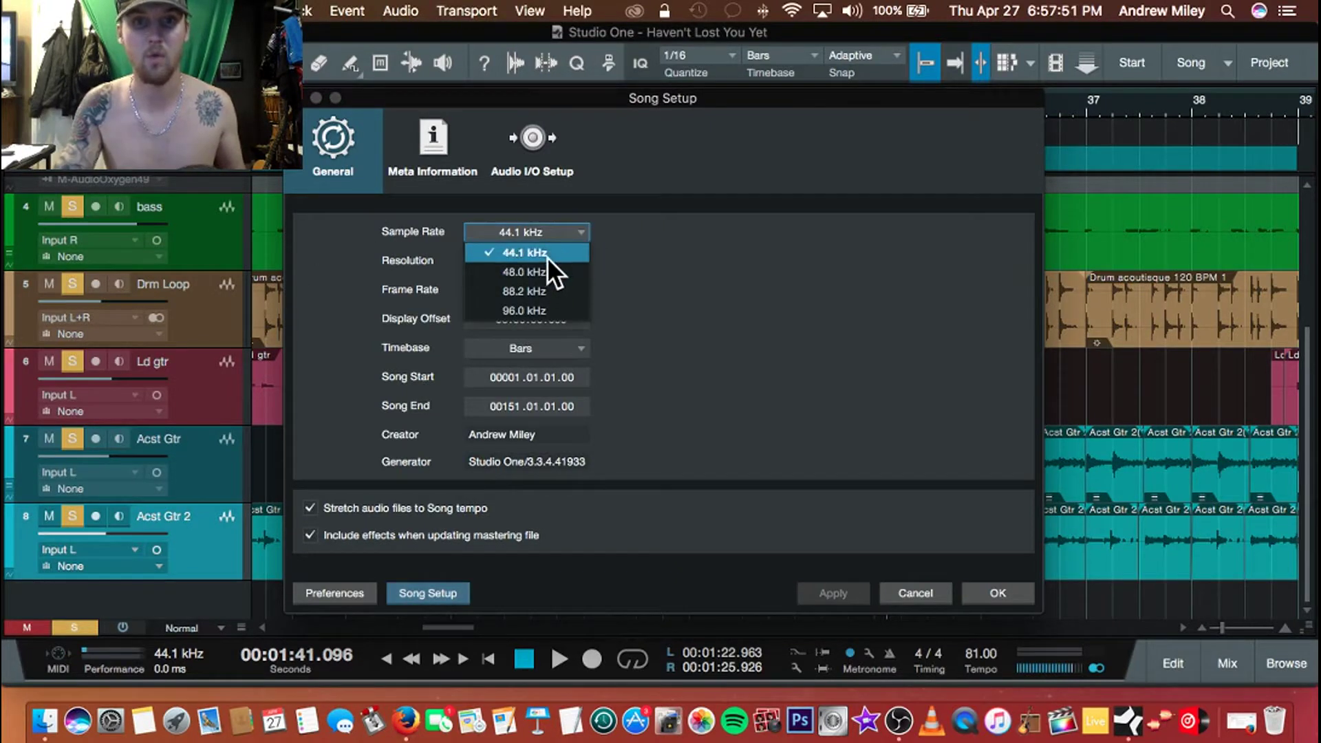
{"action": "left_click", "coordinate": [702, 238]}
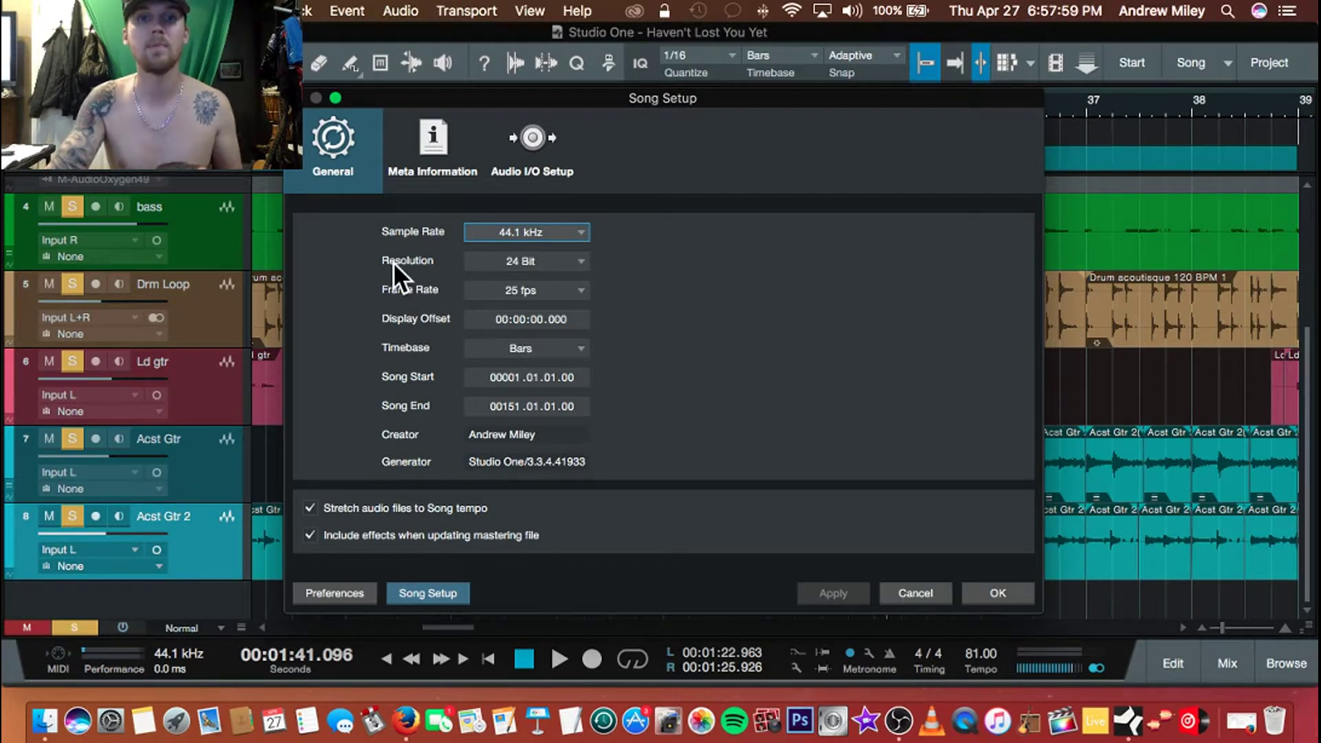
{"action": "left_click", "coordinate": [580, 261]}
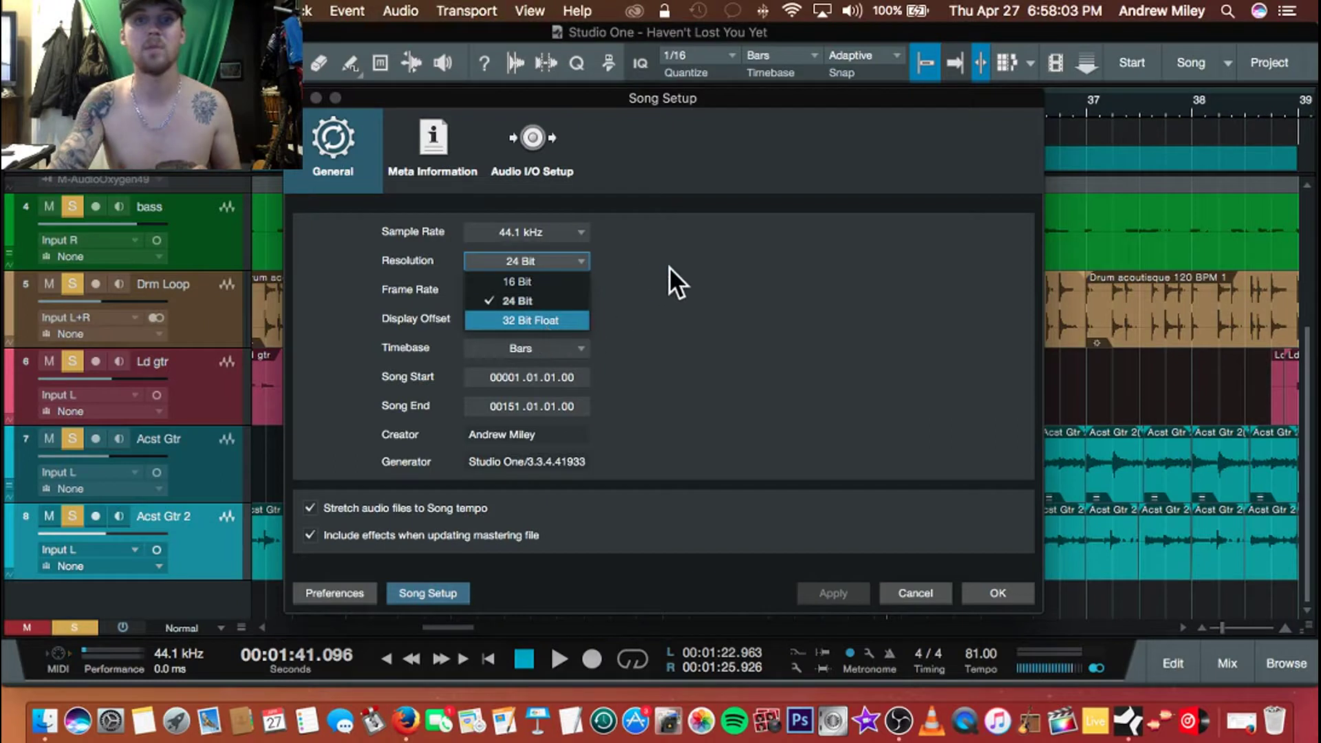
{"action": "left_click", "coordinate": [555, 301]}
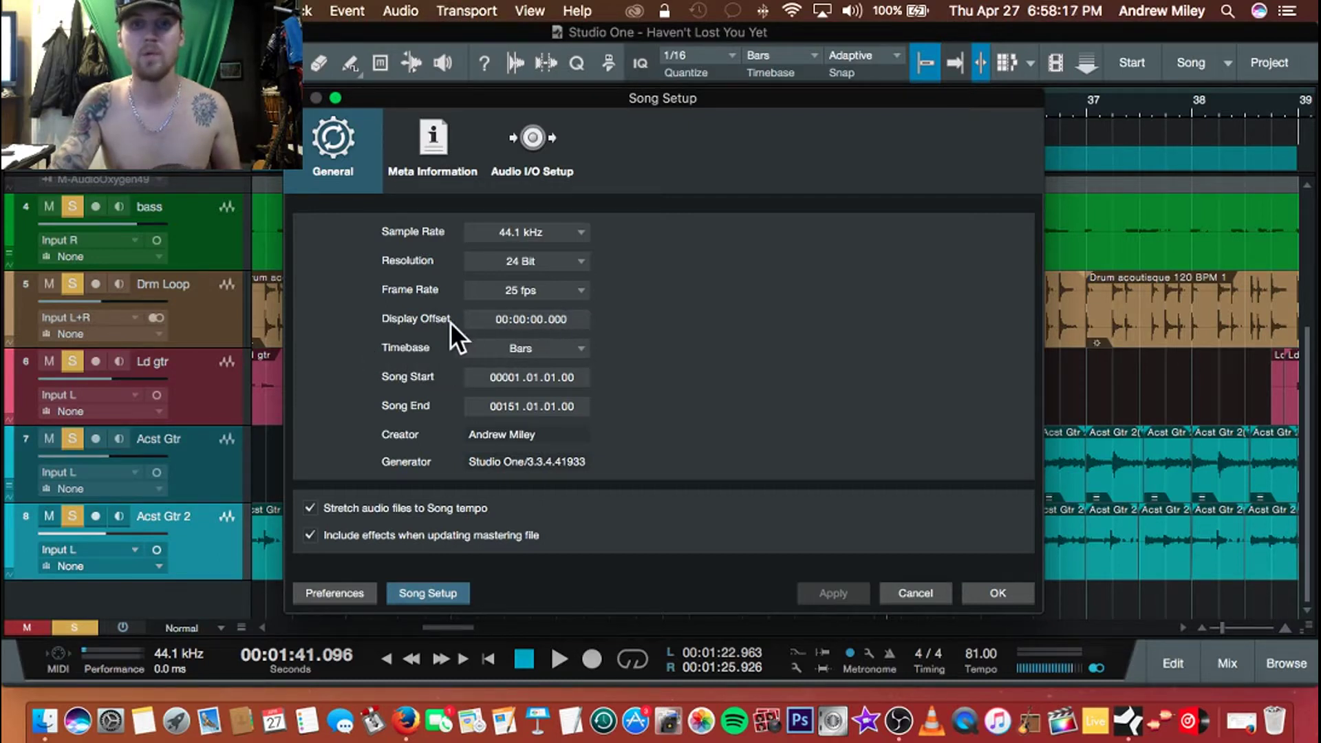
- Examine the Timebase options, the Creator field and the option for stretching audio files to Song tempo
{"action": "left_click", "coordinate": [584, 352]}
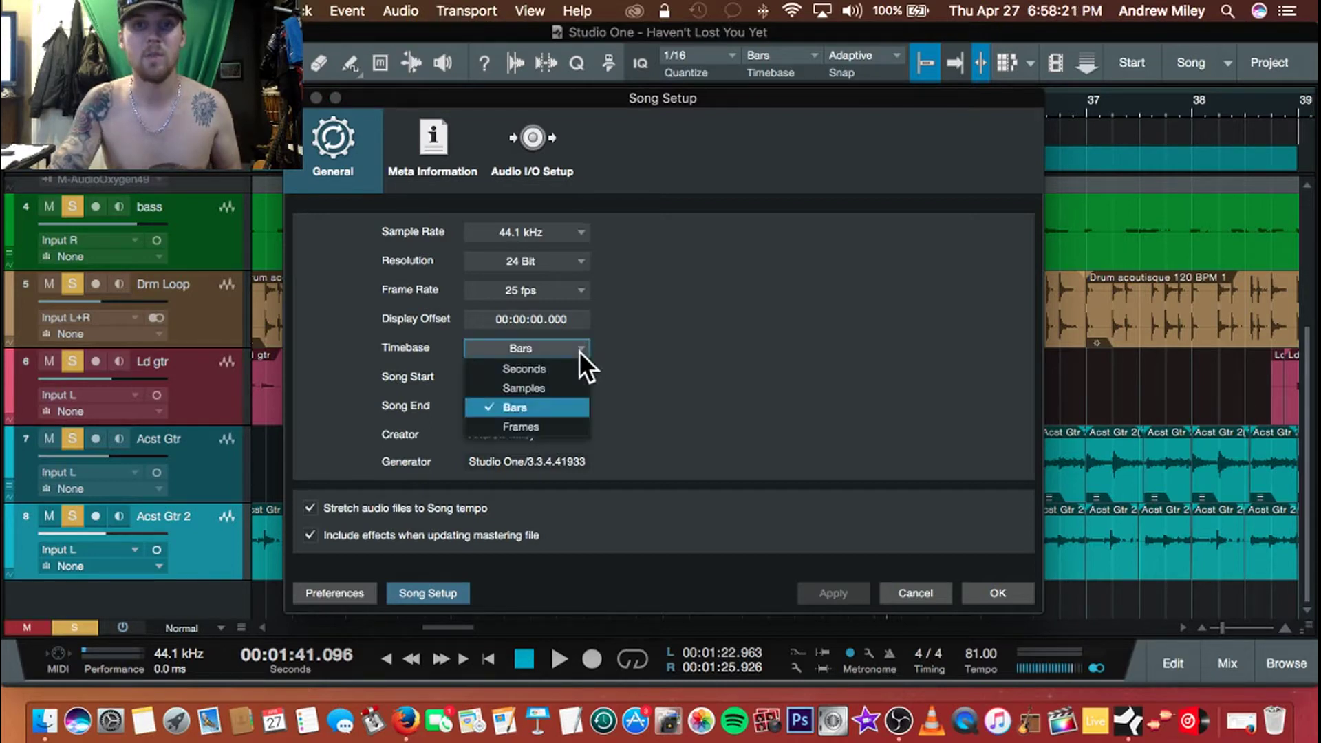
{"action": "left_click", "coordinate": [579, 349]}
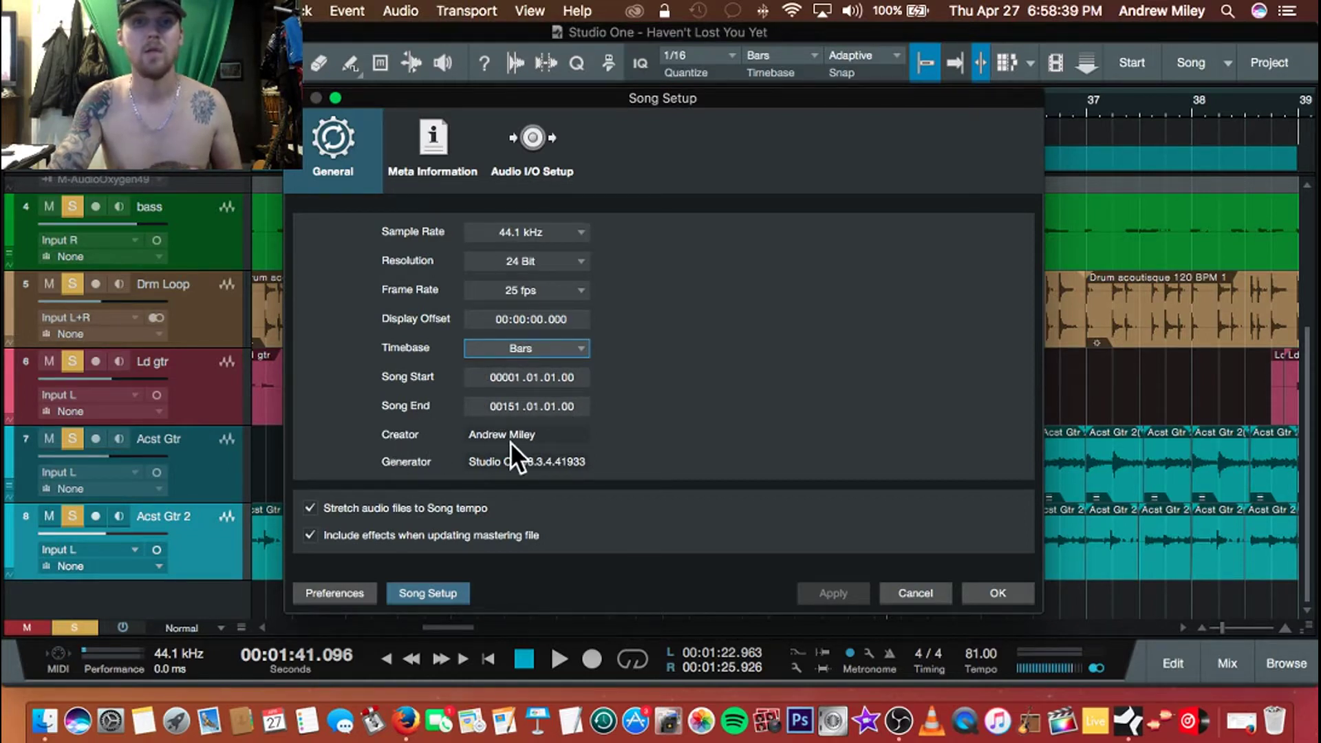
{"action": "left_click", "coordinate": [535, 436]}
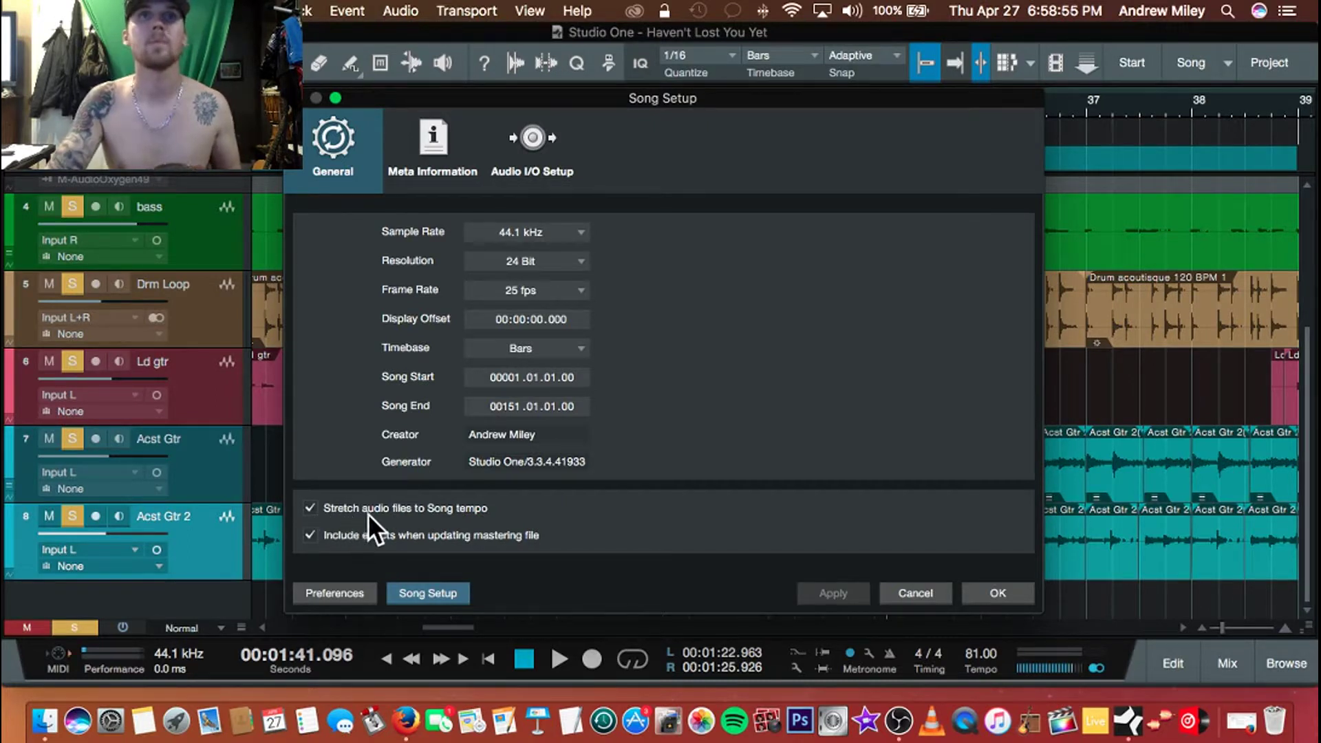
{"action": "left_click", "coordinate": [311, 507]}
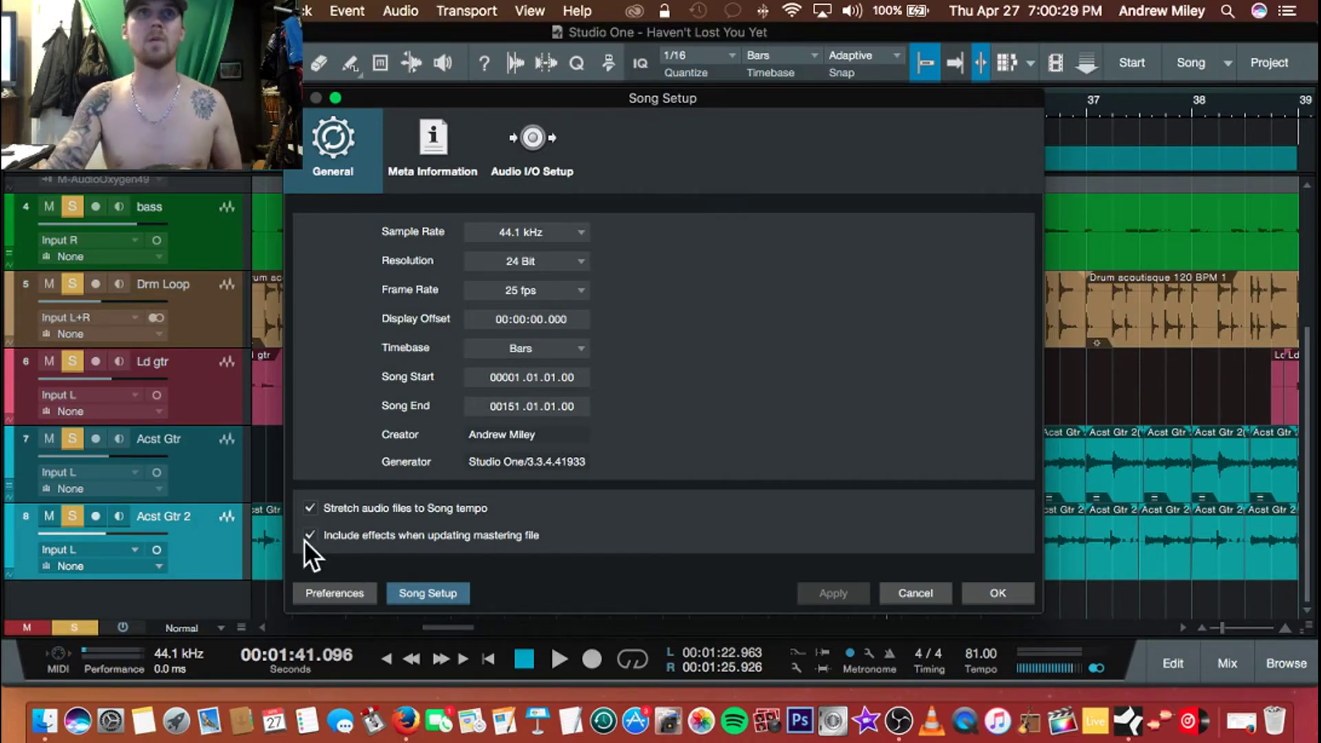
- Open the song's Meta Information and try turning Pop-up when Song opens on and off
{"action": "left_click", "coordinate": [435, 147]}
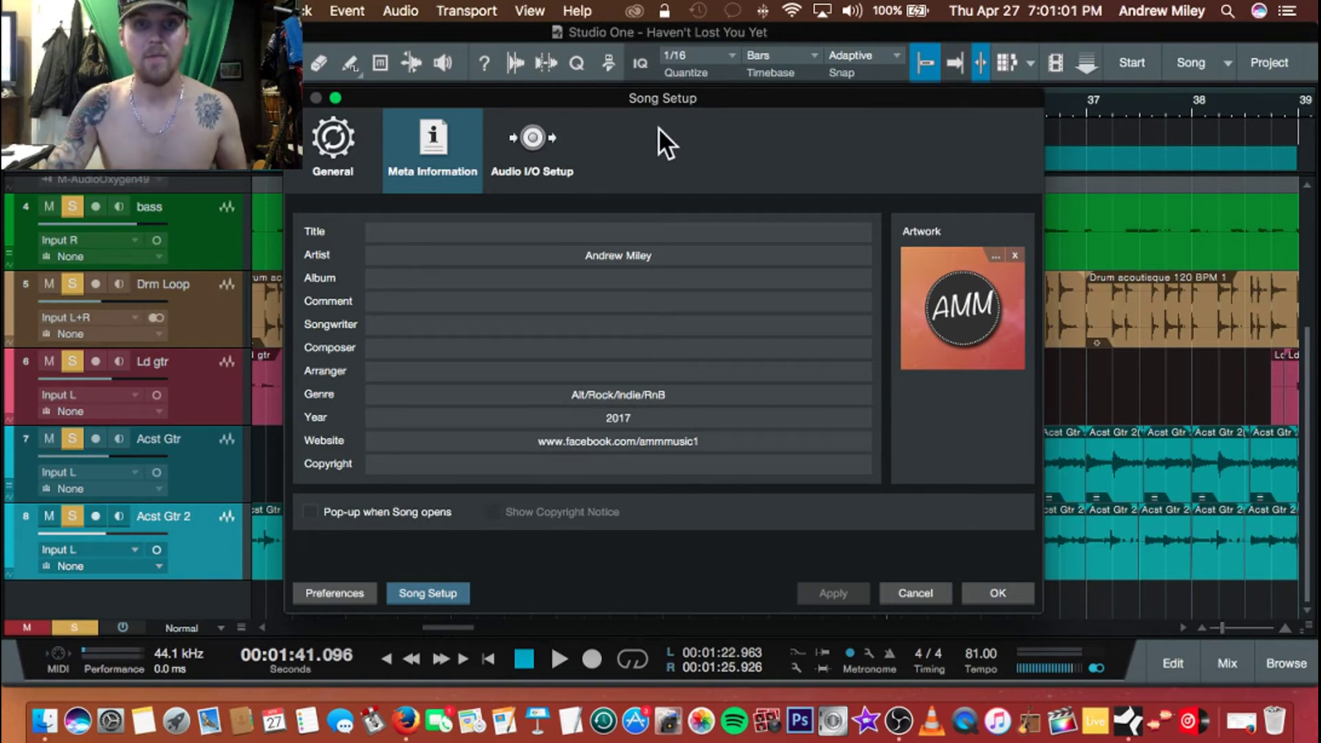
{"action": "left_click", "coordinate": [308, 513]}
{"action": "left_click", "coordinate": [308, 514]}
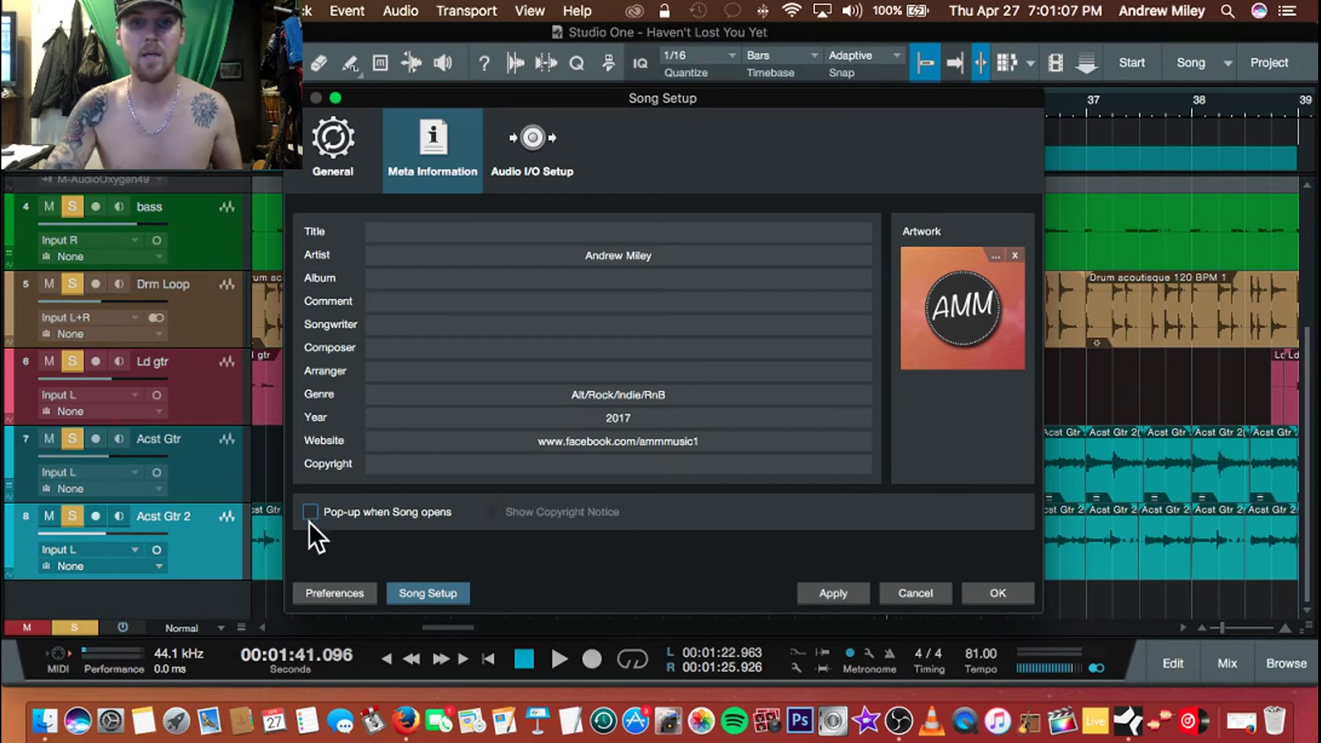
{"action": "left_click", "coordinate": [311, 512]}
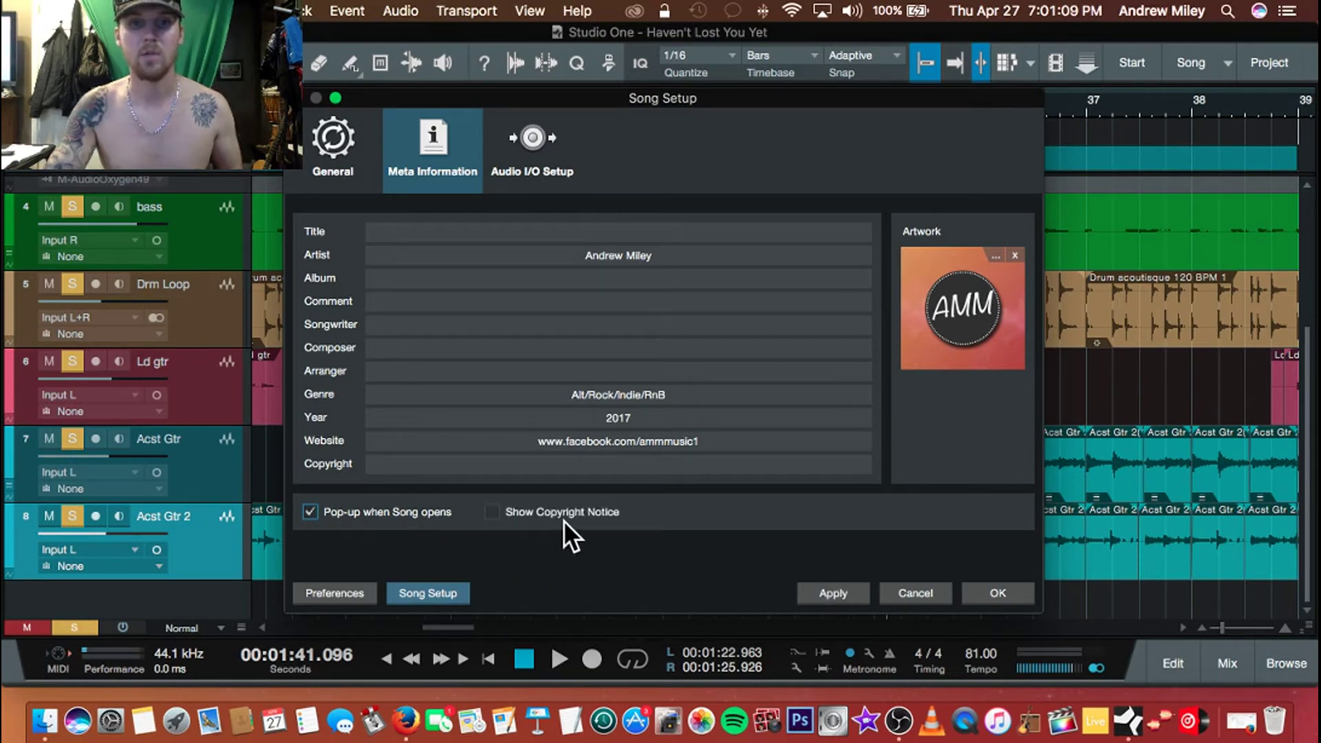
{"action": "left_click", "coordinate": [312, 513]}
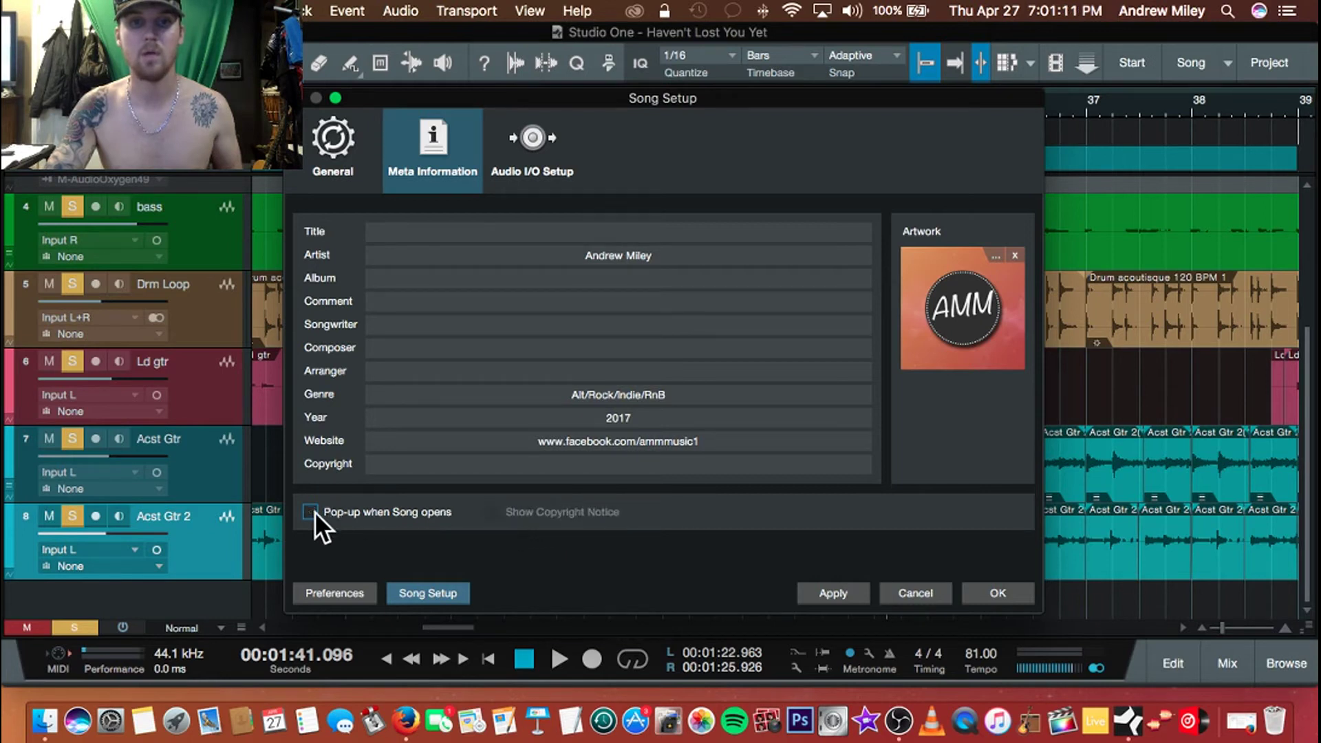
- Open the Audio I/O Setup without applying the pending changes and review the song's inputs and outputs
{"action": "left_click", "coordinate": [519, 139]}
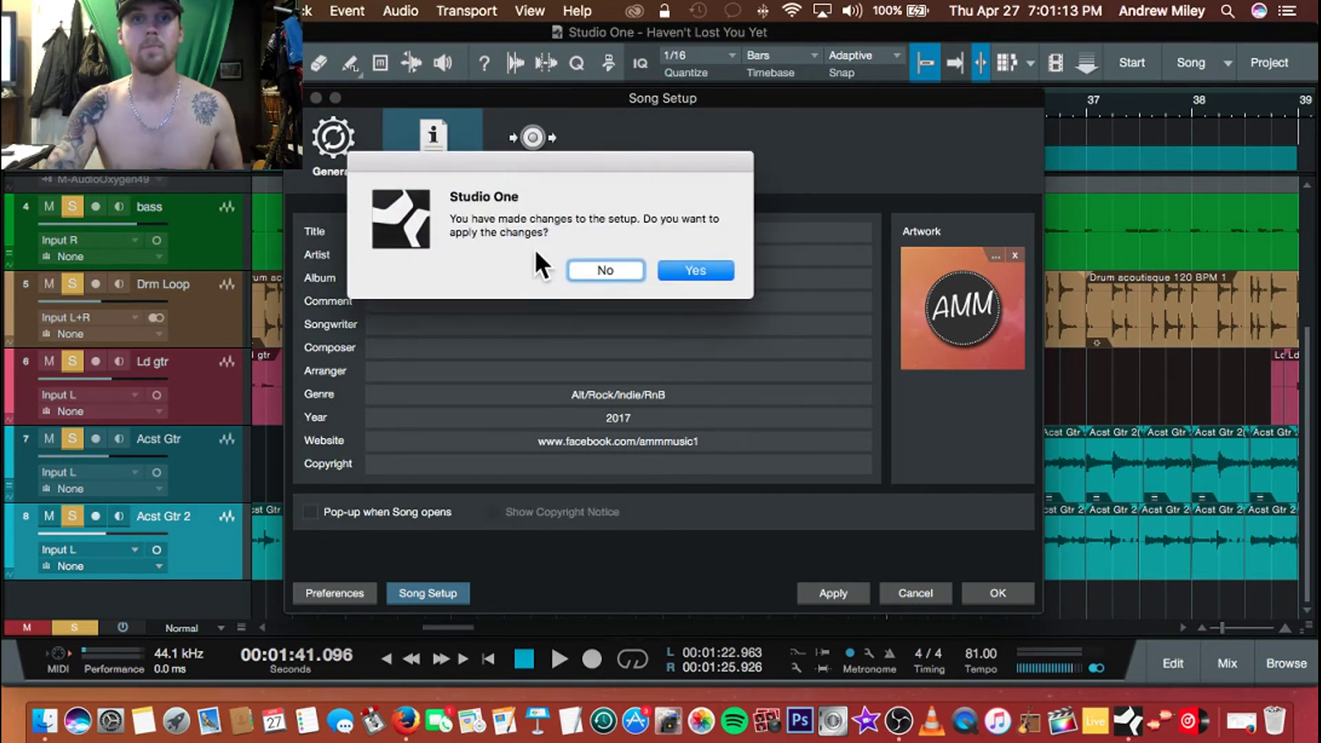
{"action": "left_click", "coordinate": [614, 269]}
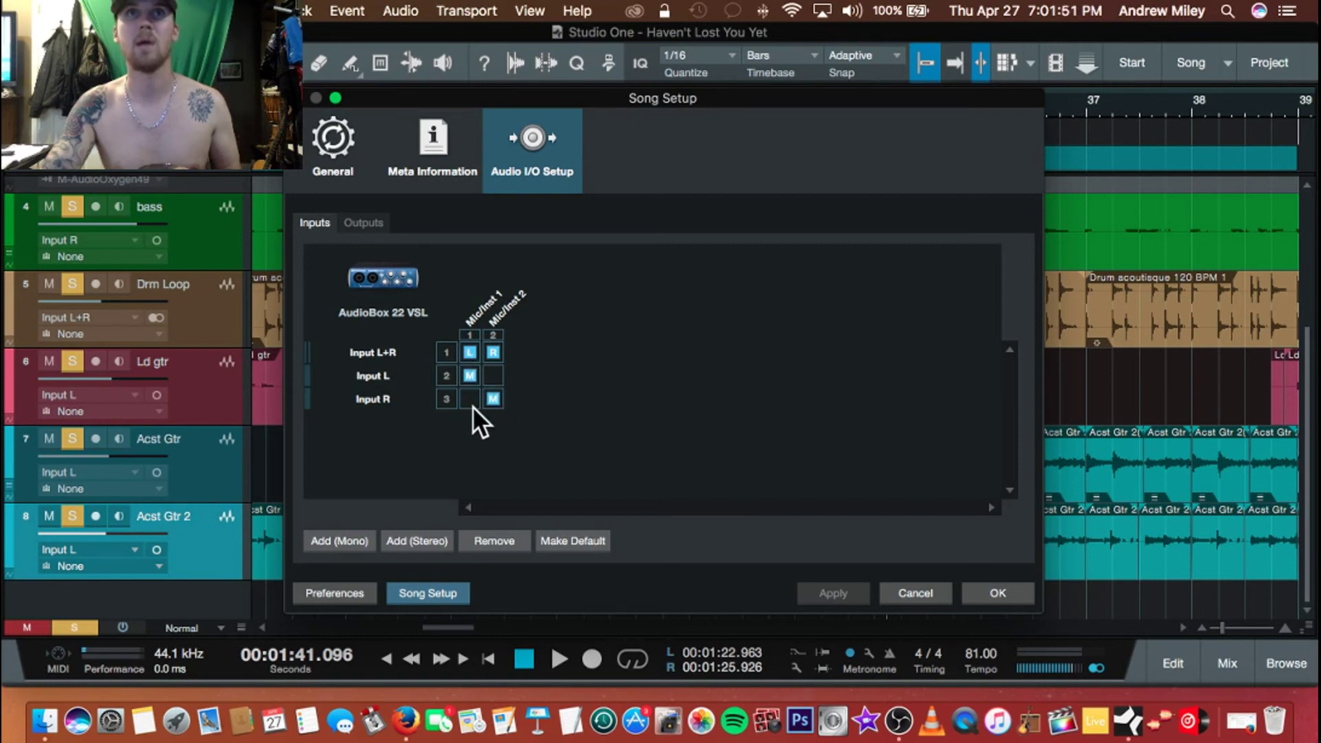
{"action": "left_click", "coordinate": [363, 224]}
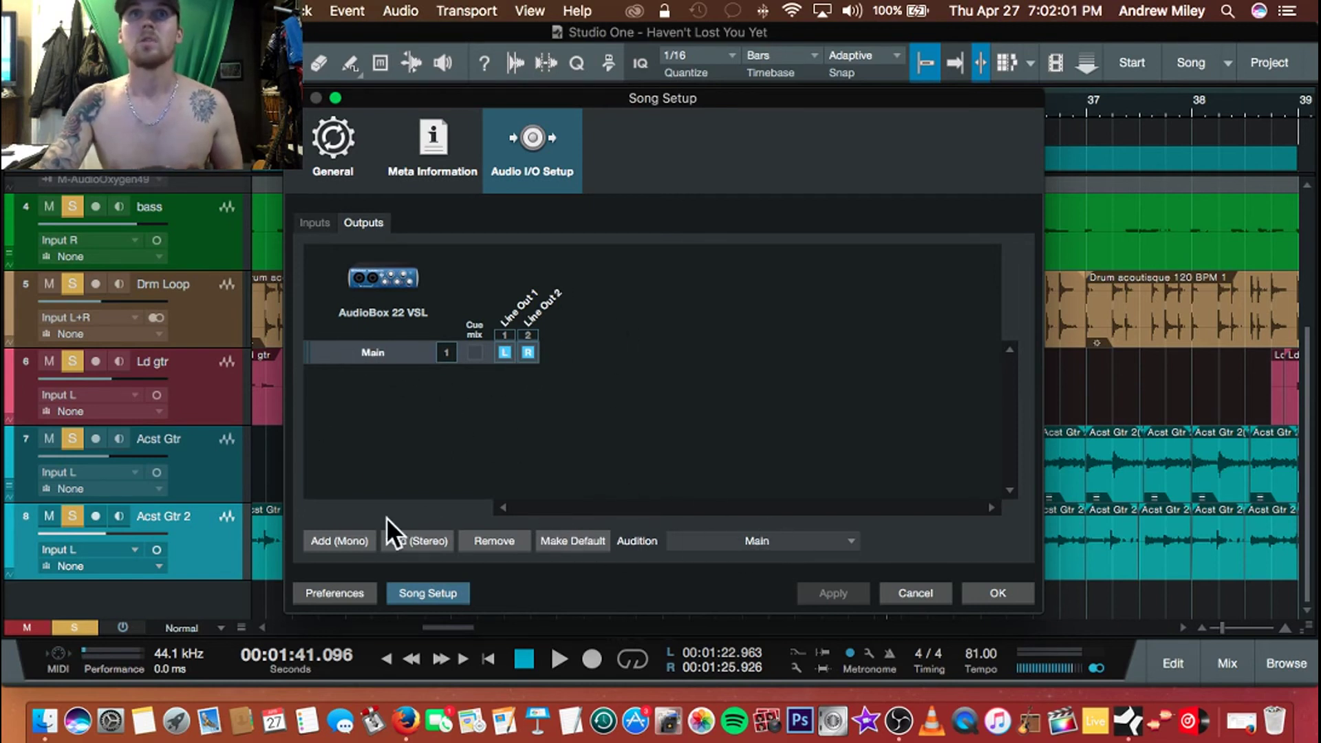
- Add a mono output to the song's outputs, remove it again and accept the Song Setup
{"action": "left_click", "coordinate": [332, 543]}
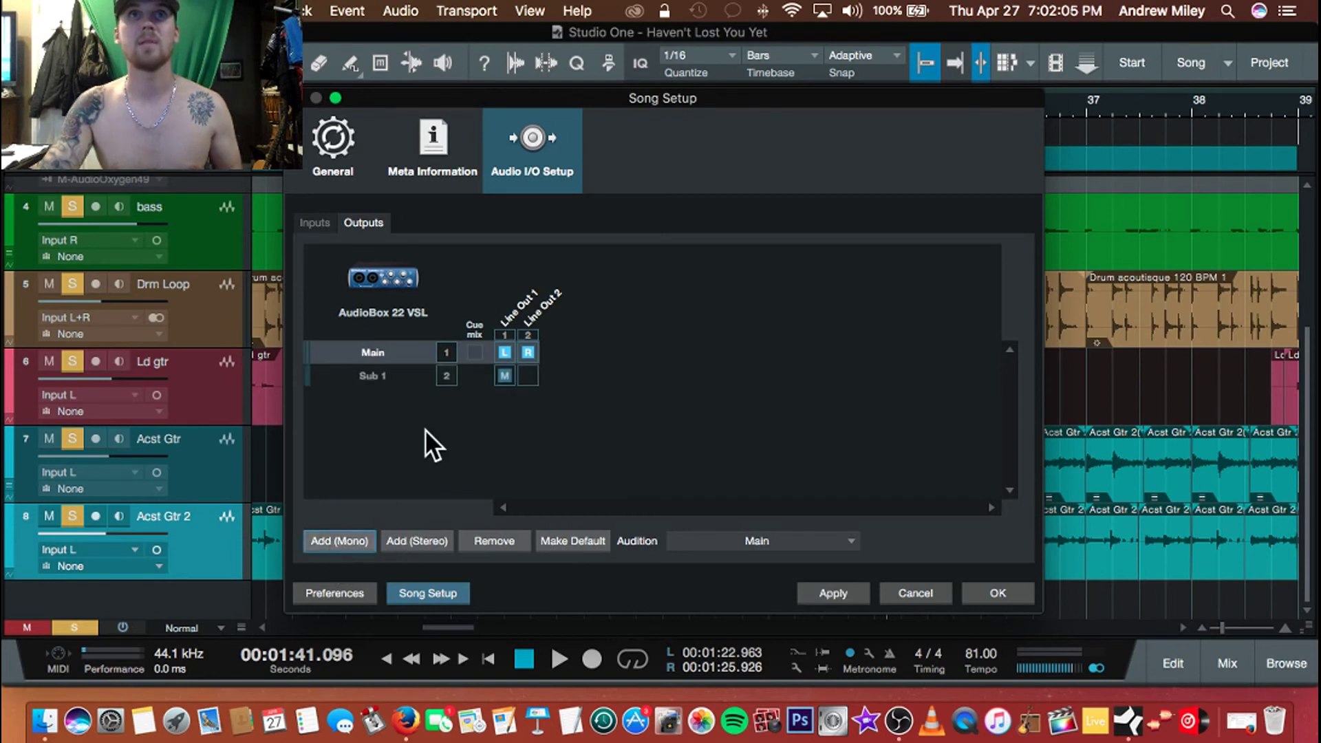
{"action": "left_click", "coordinate": [421, 368]}
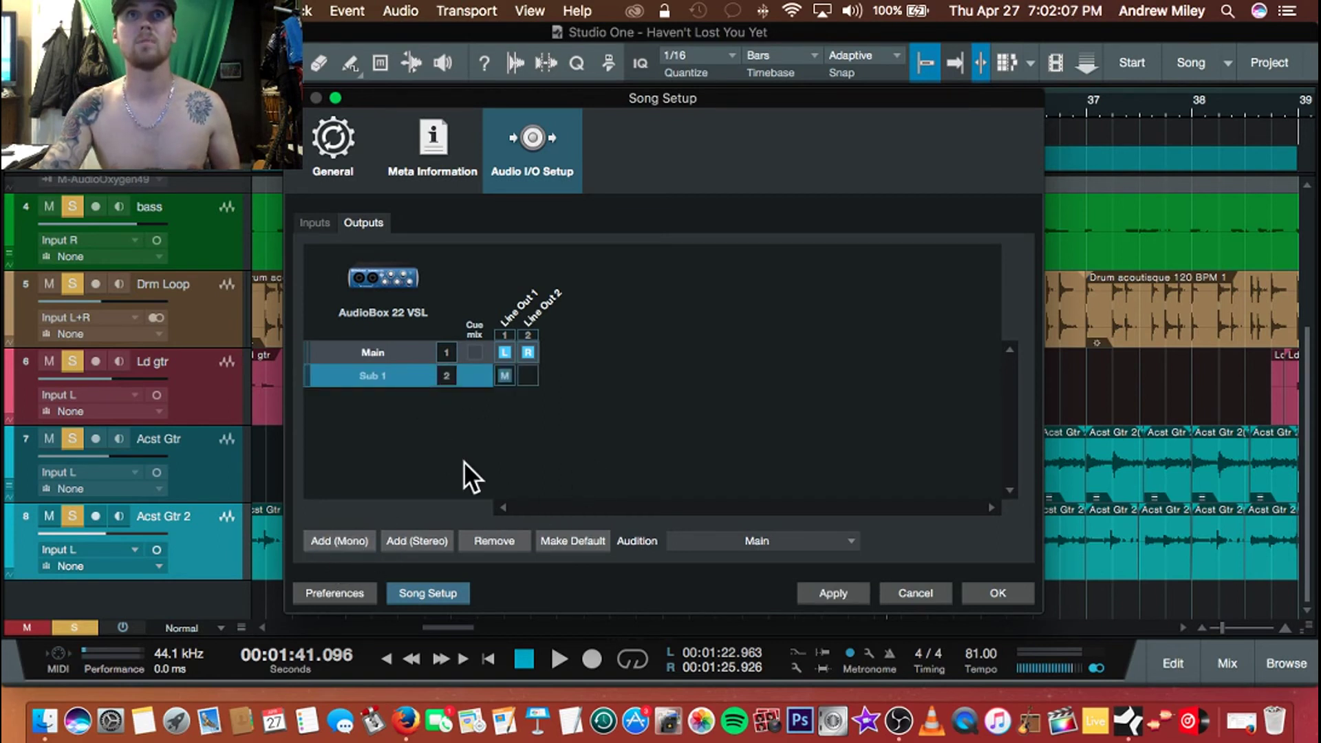
{"action": "left_click", "coordinate": [512, 540]}
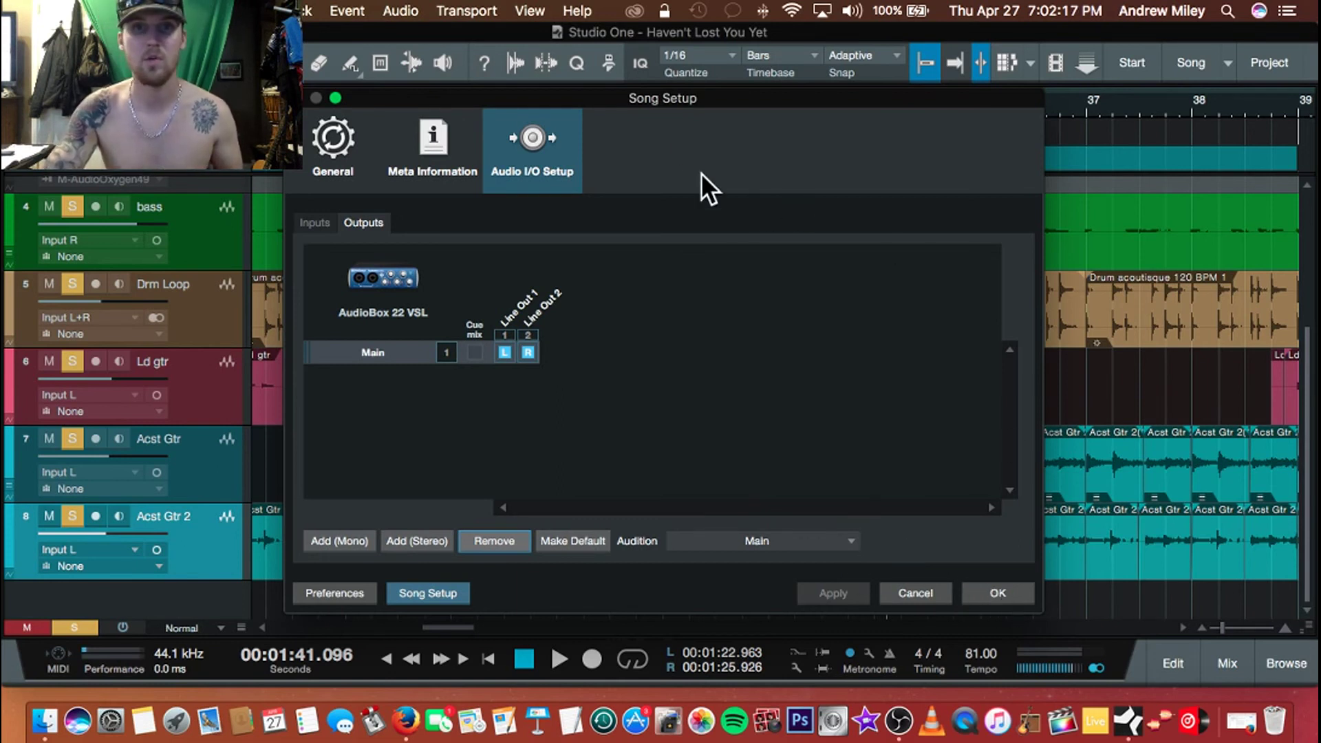
{"action": "left_click", "coordinate": [998, 592]}
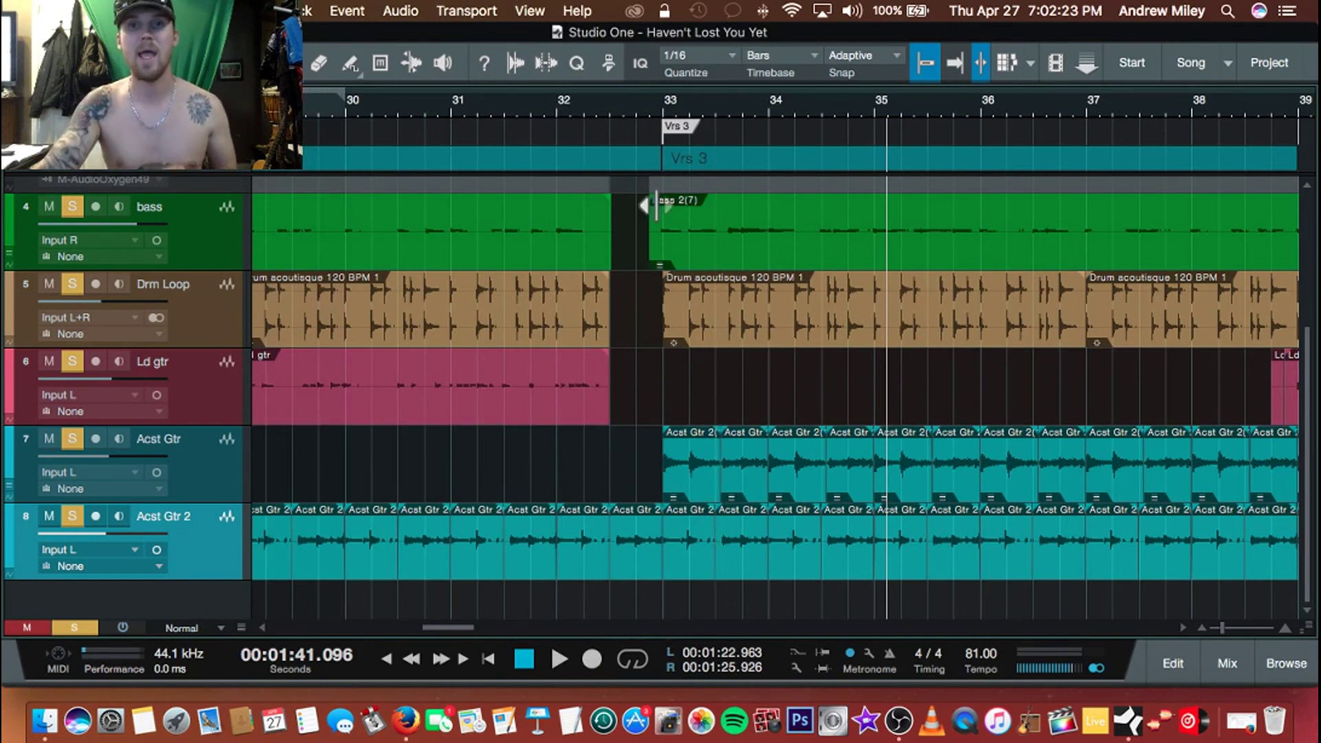
- Switch to OBS and bring up its main window and the menu of recording commands
{"action": "right_click", "coordinate": [899, 724]}
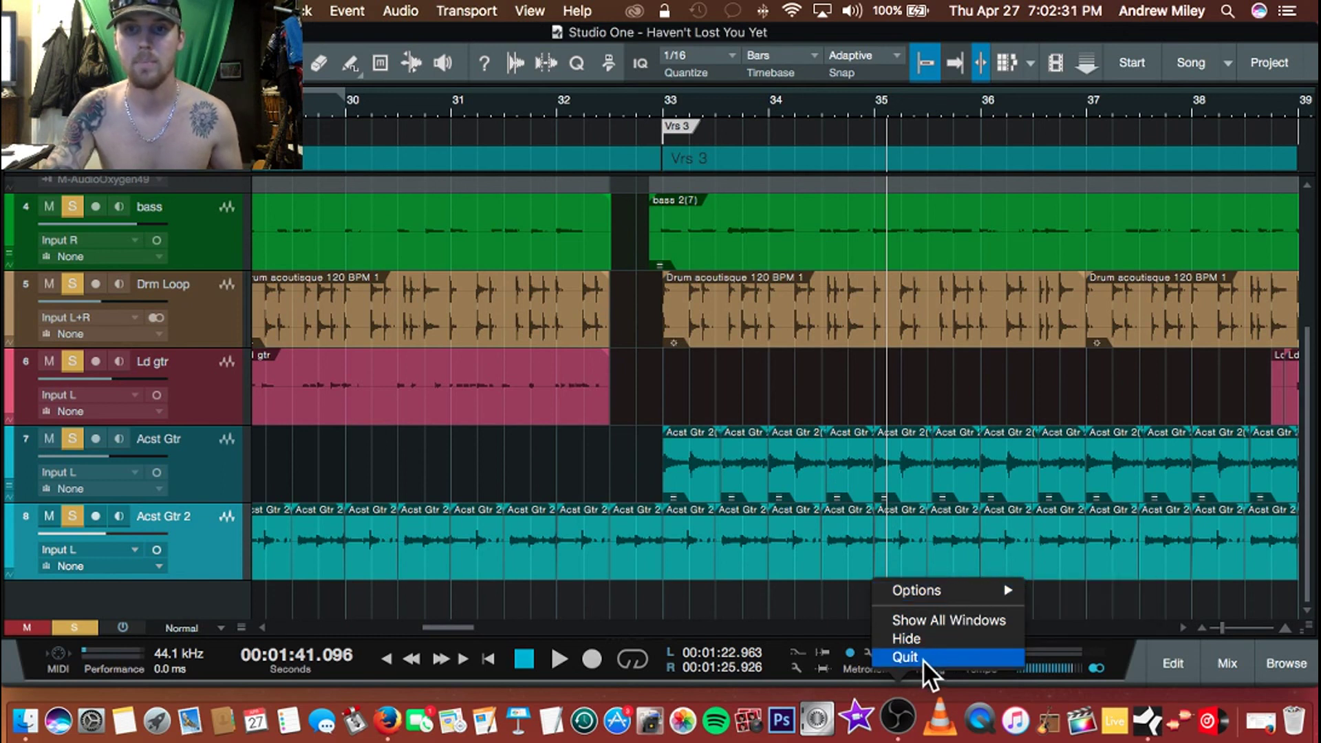
{"action": "left_click", "coordinate": [702, 29]}
{"action": "left_click", "coordinate": [905, 721]}
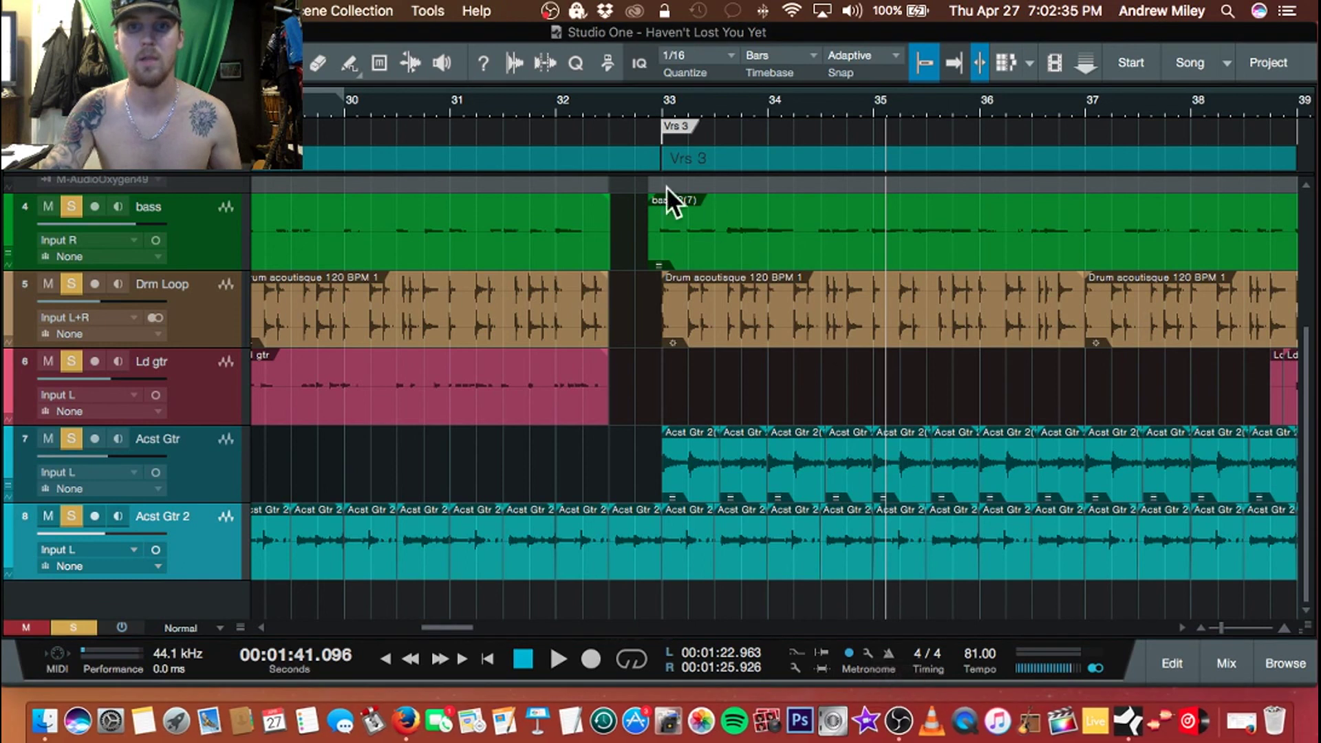
{"action": "right_click", "coordinate": [895, 719]}
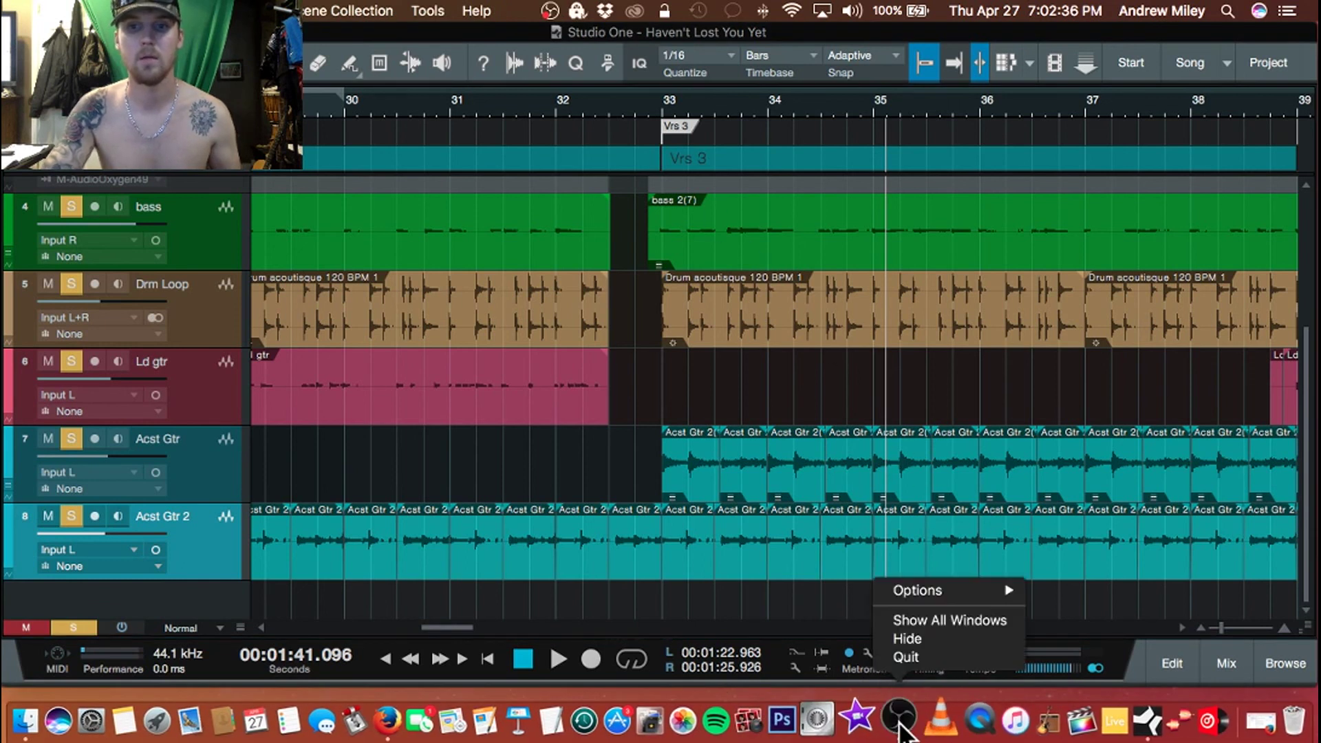
{"action": "left_click", "coordinate": [940, 625]}
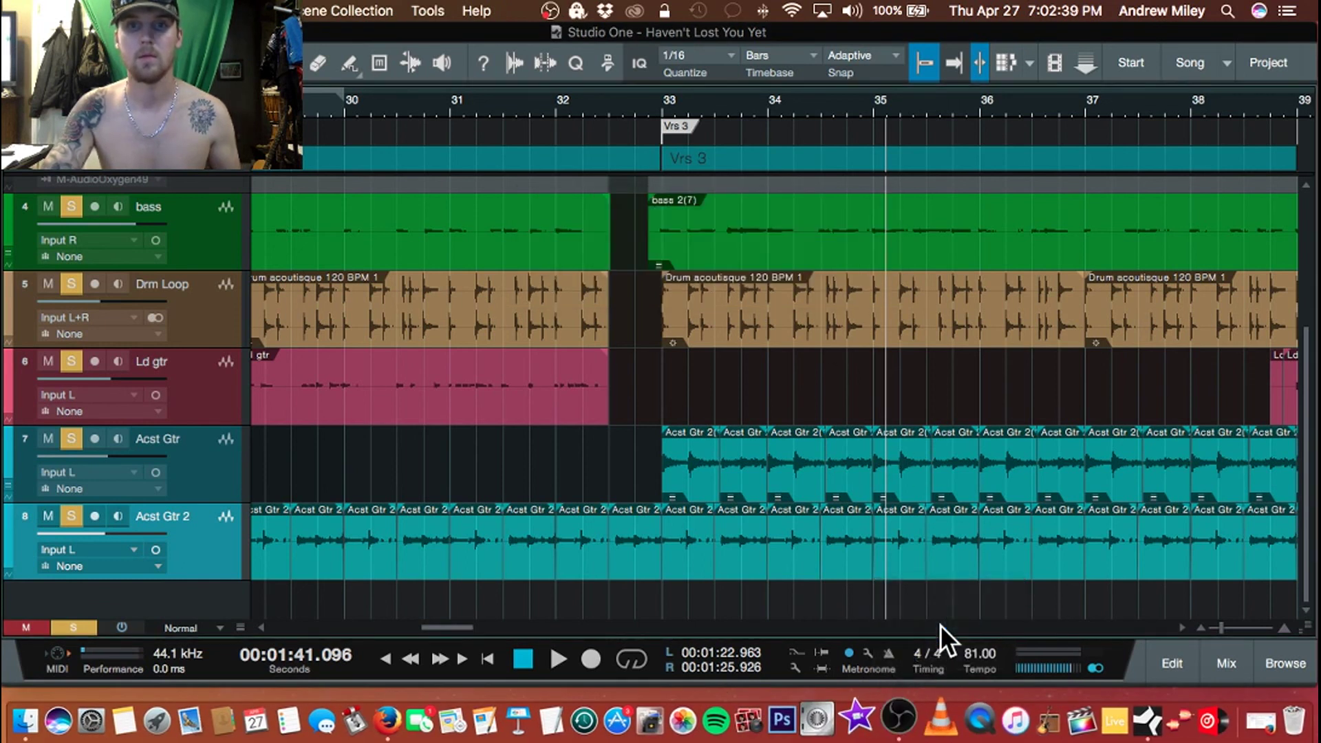
{"action": "left_click", "coordinate": [899, 721]}
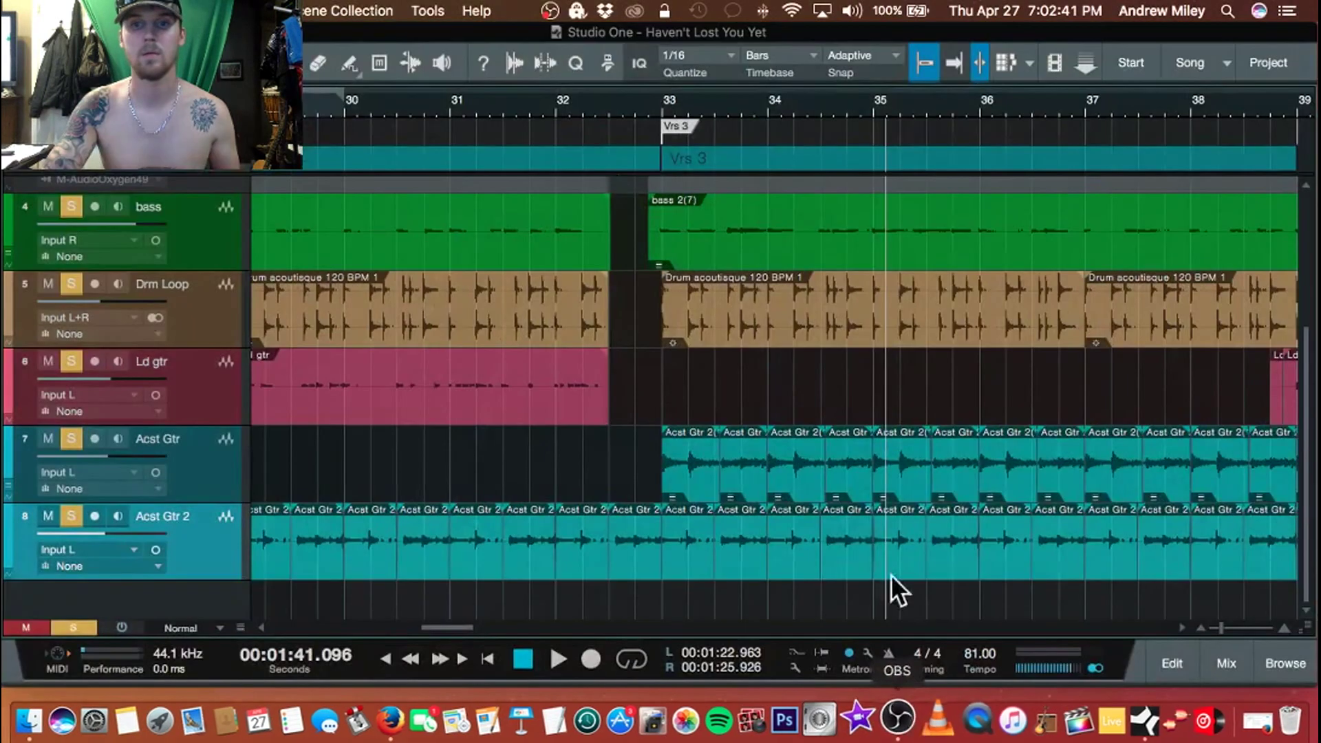
{"action": "left_click", "coordinate": [550, 10]}
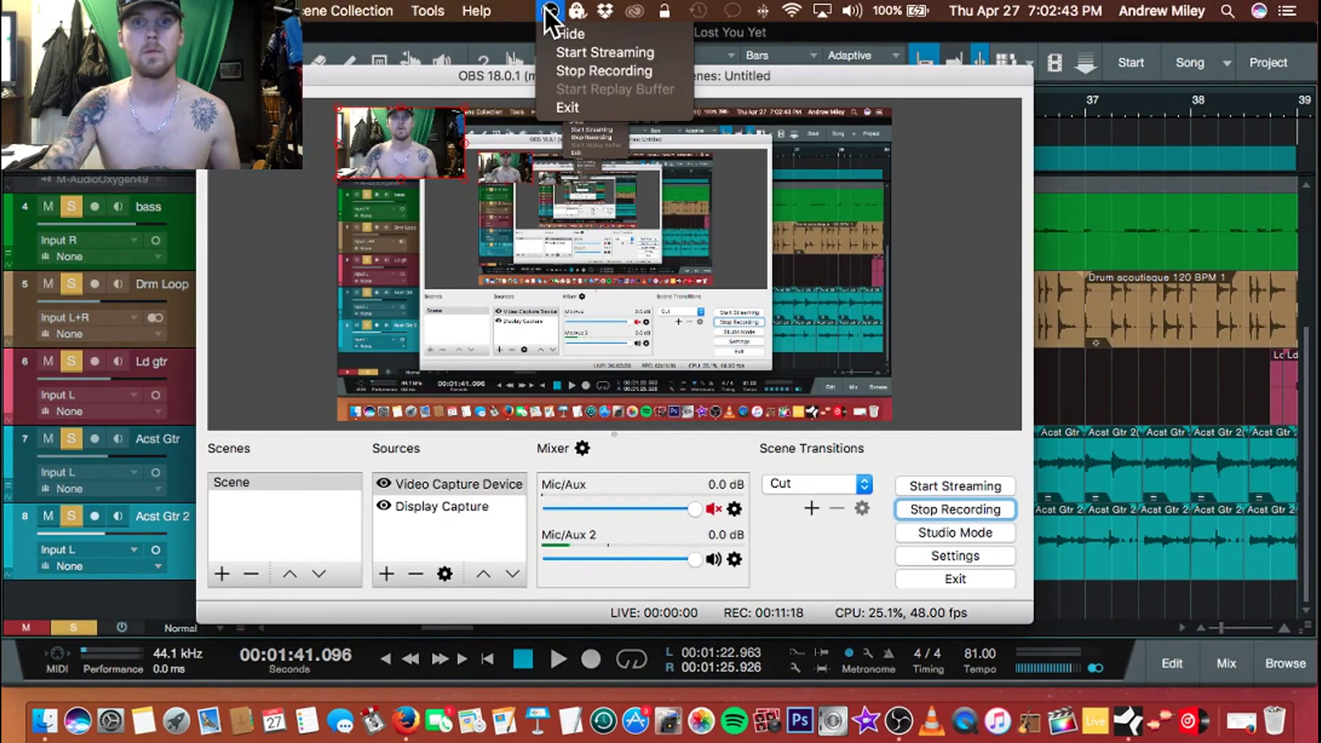